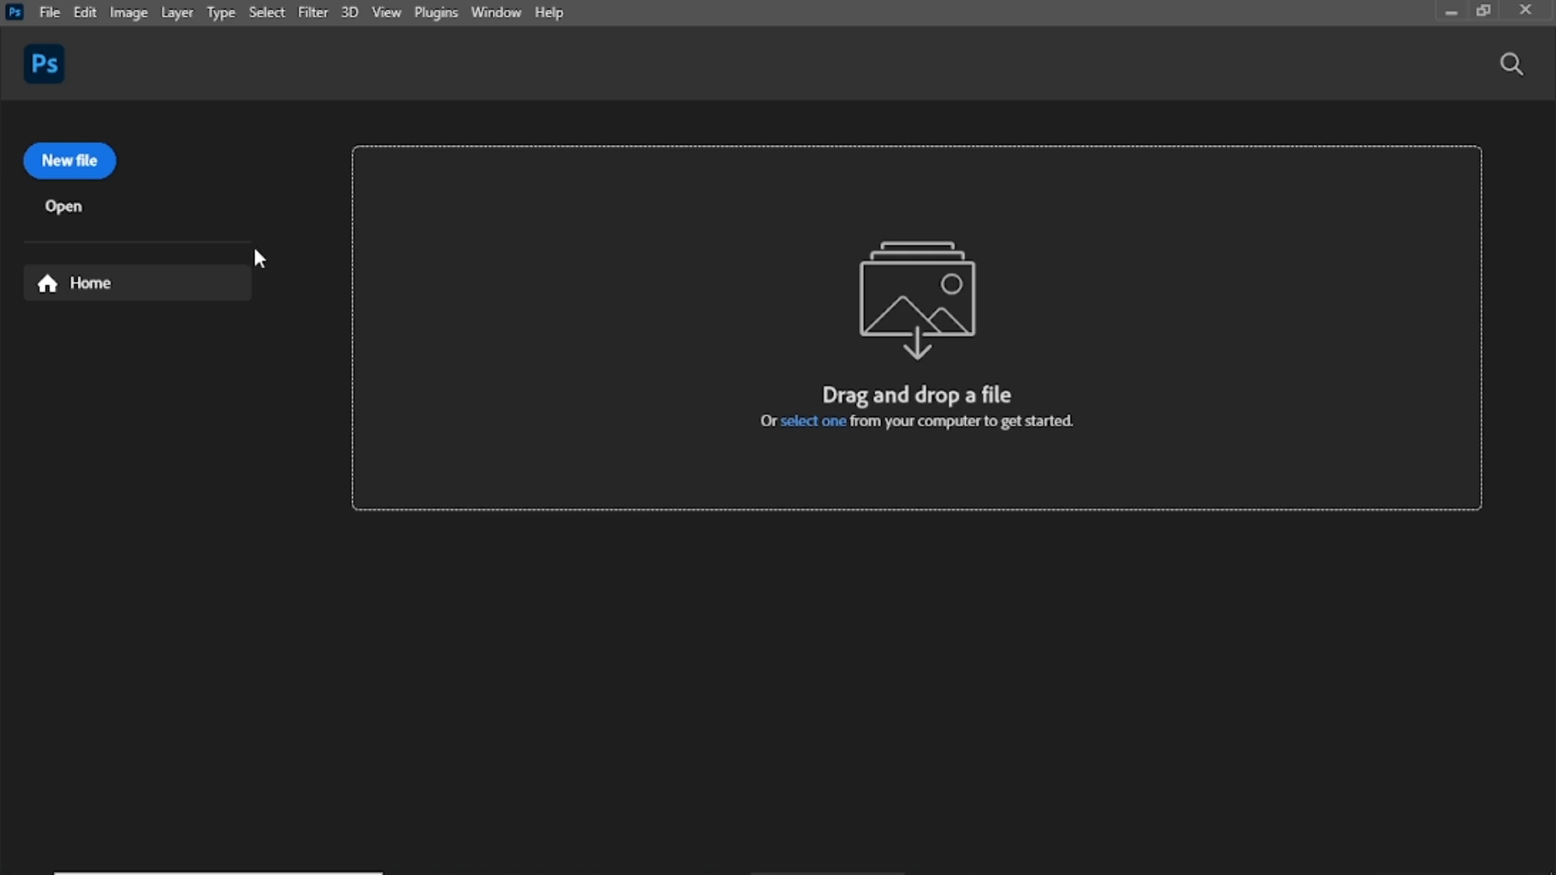
Step: Create a new 20 x 20 inch RGB document at 300 pixels/inch with a white background
click(53, 14)
click(67, 39)
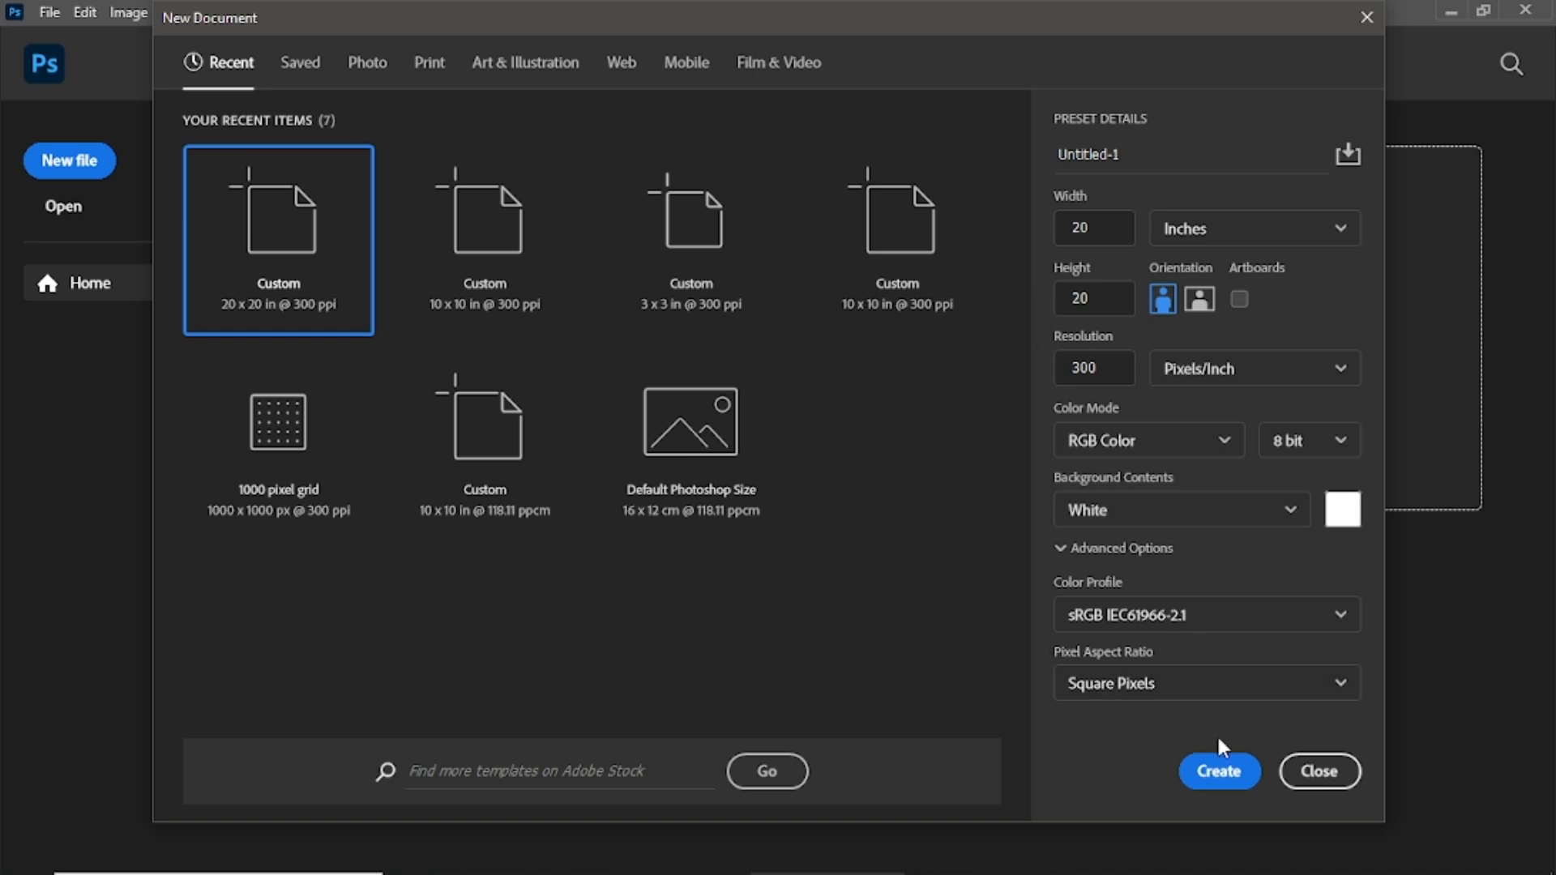
click(1217, 771)
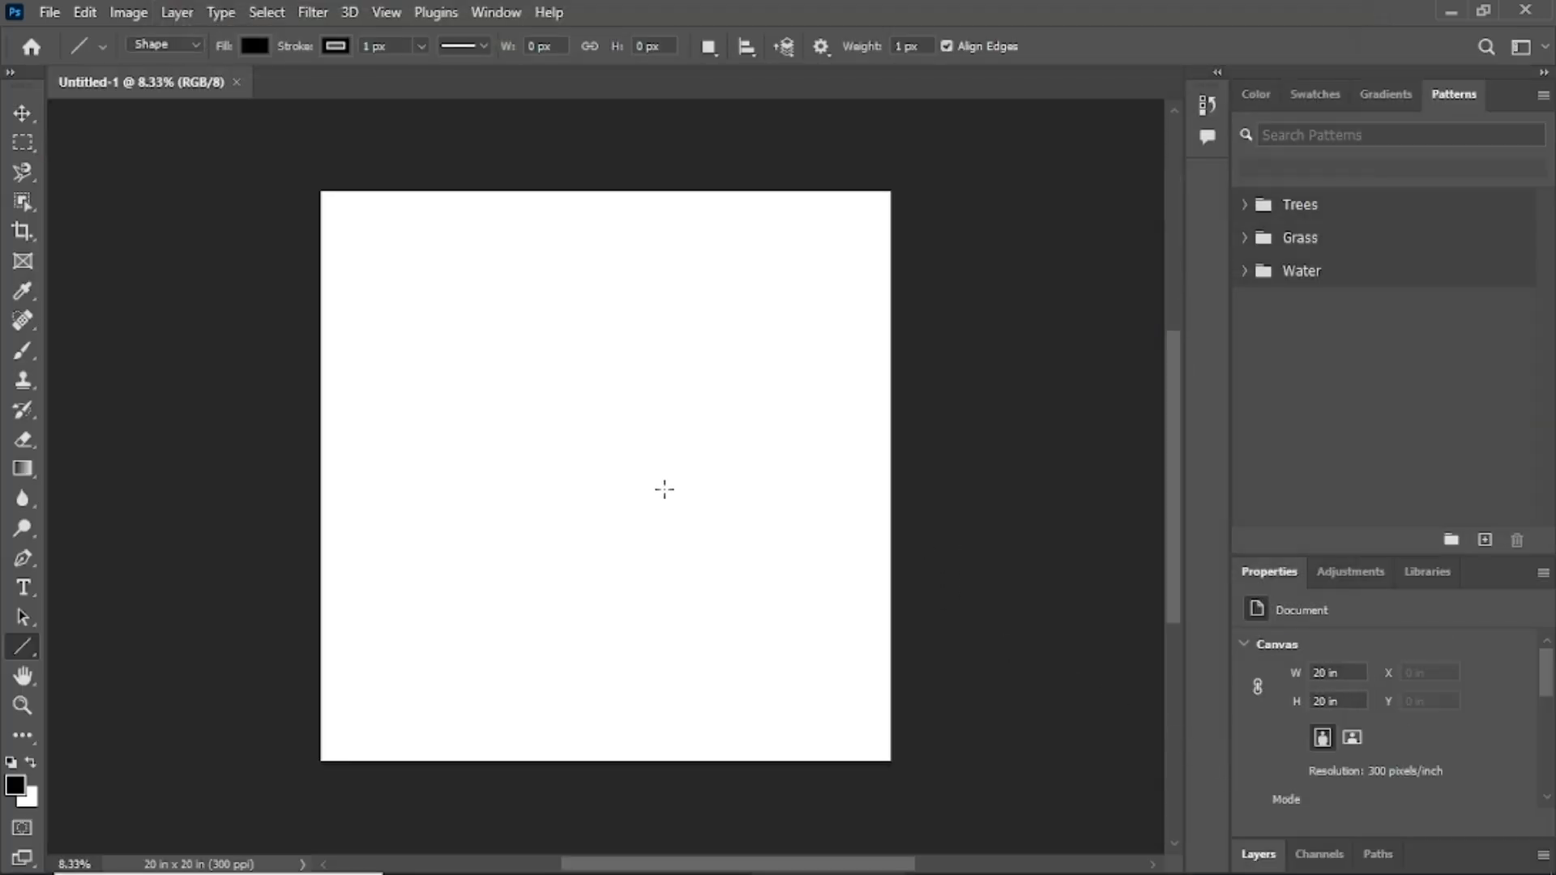
Step: Show the rulers and place a horizontal and a vertical guide crossing at the canvas centre, 10 inches from the edges
click(18, 115)
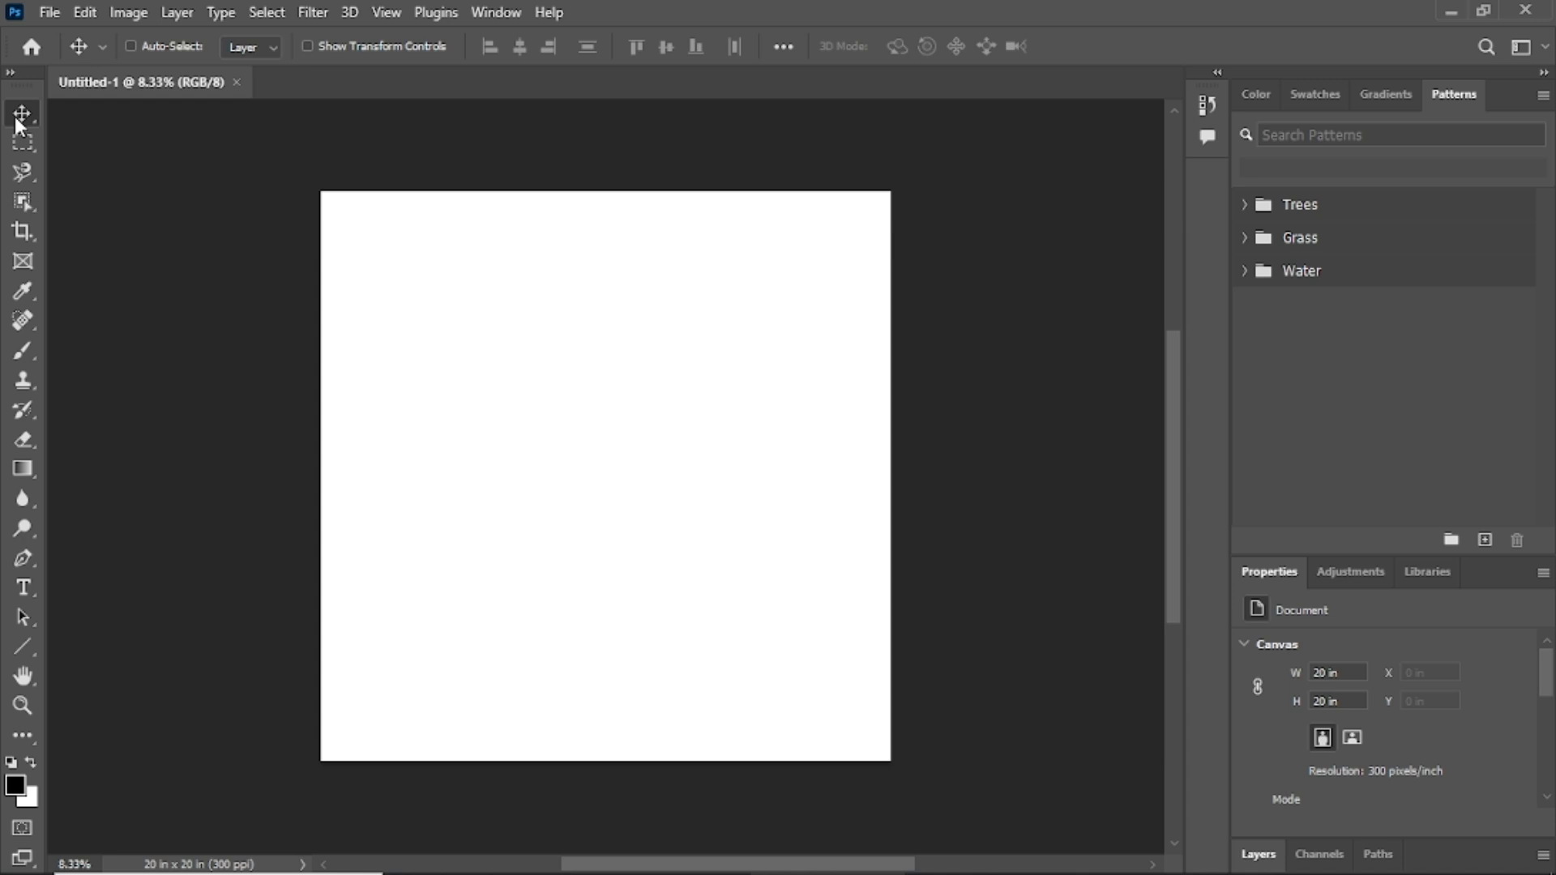
key(ctrl)
key(ctrl+r)
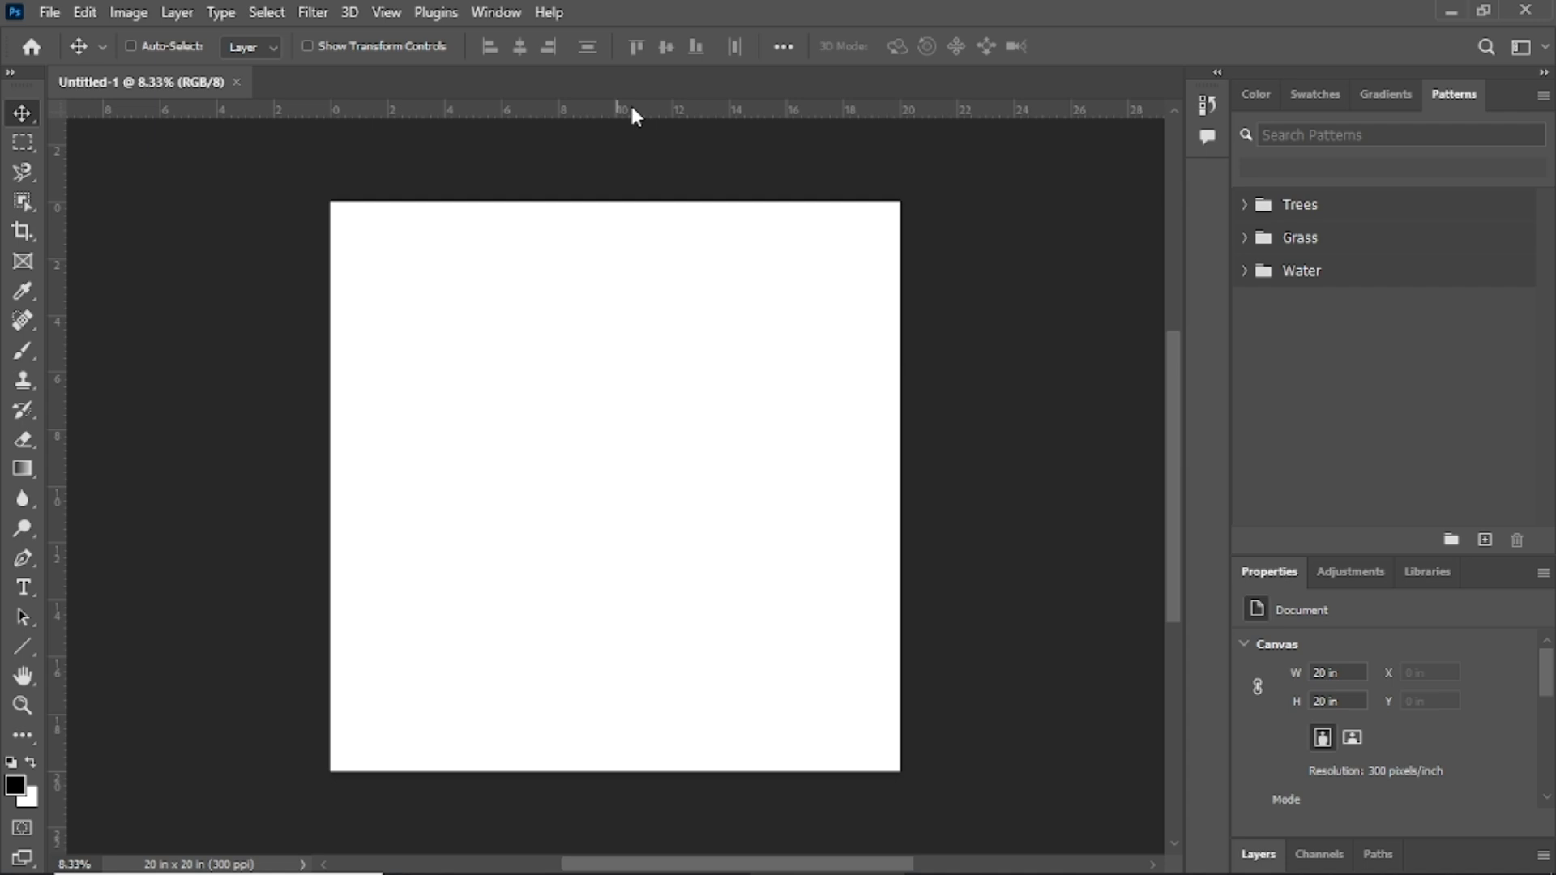
click(379, 12)
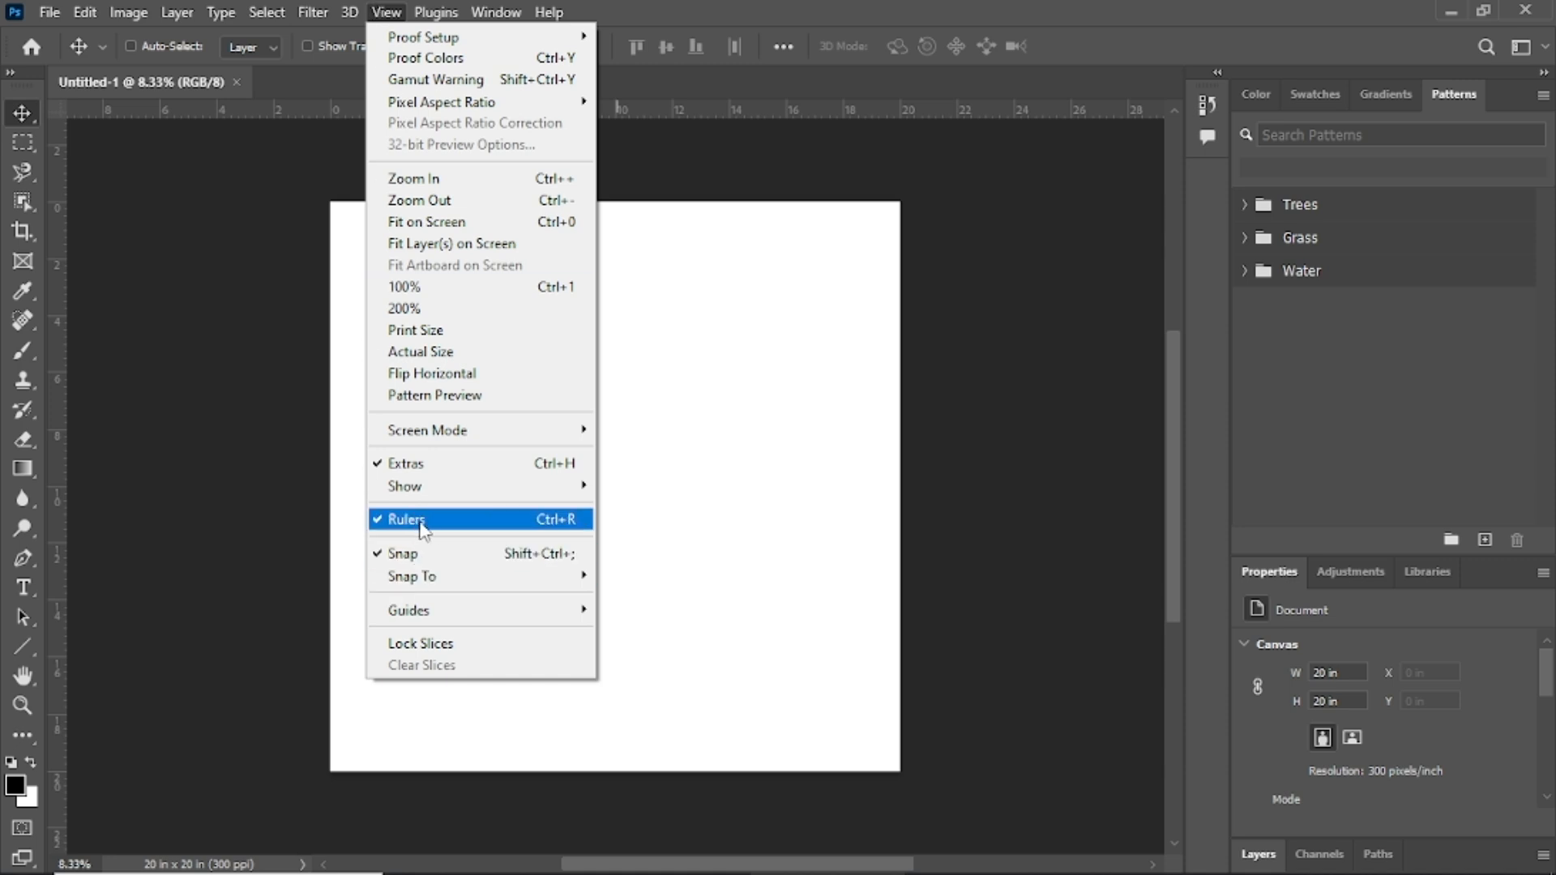
click(391, 11)
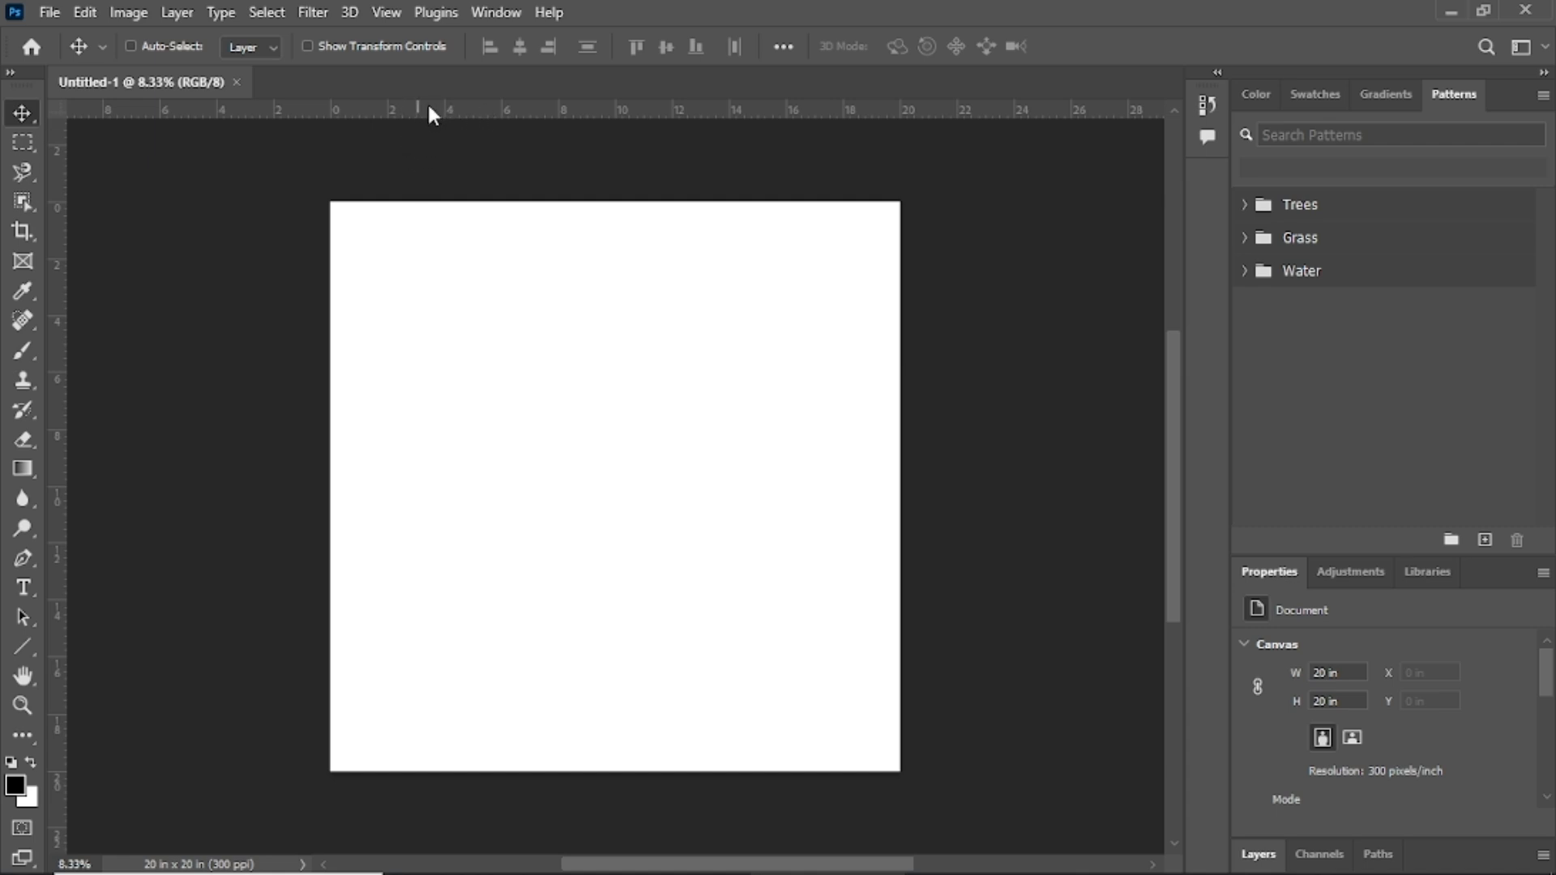
drag(429, 110, 456, 486)
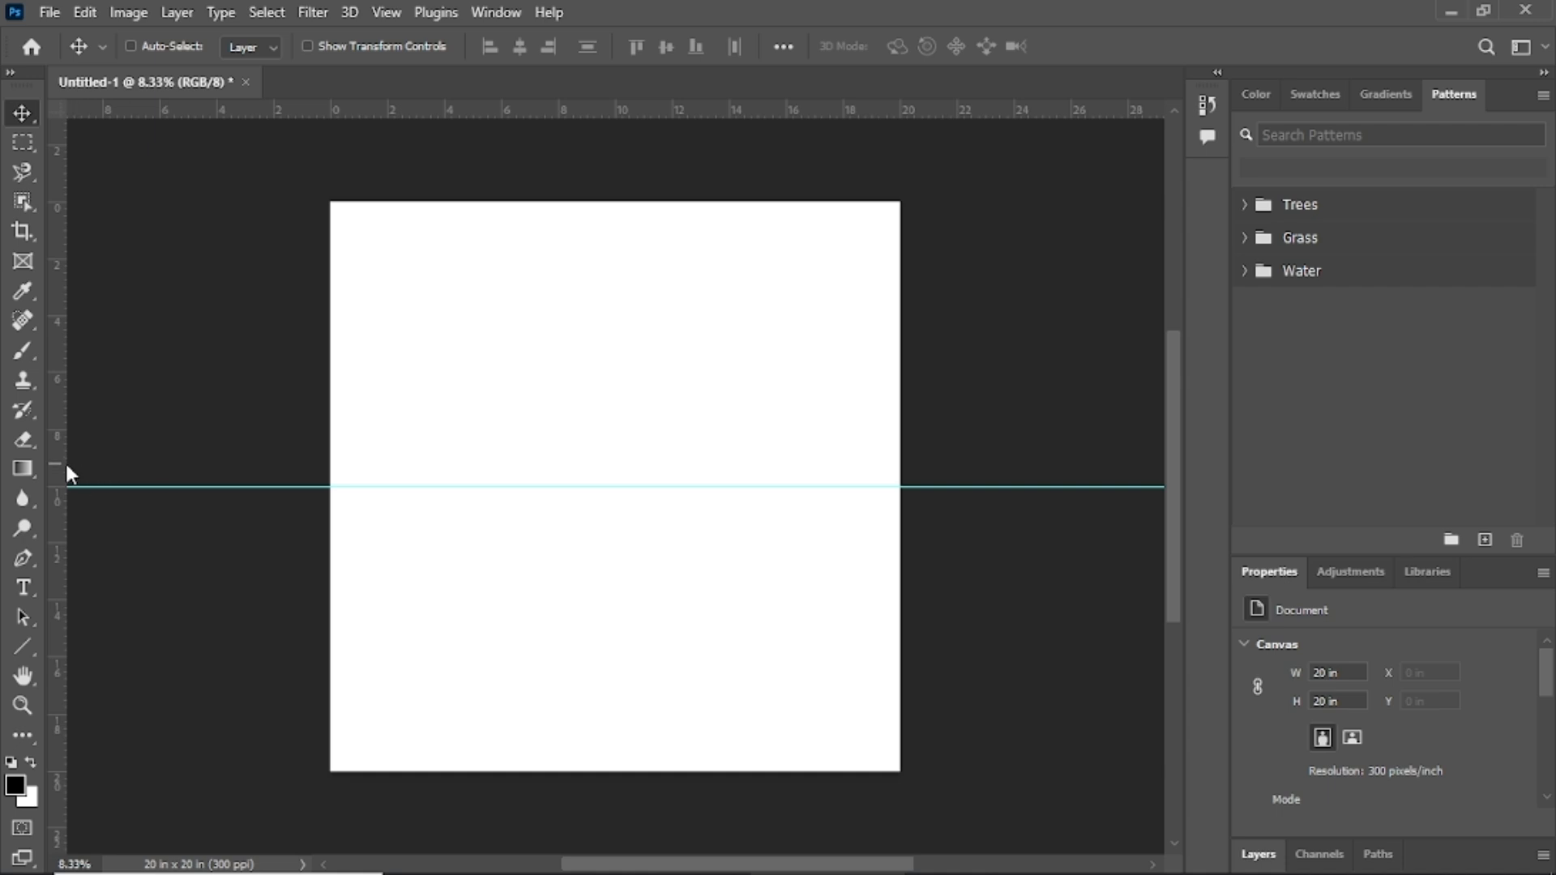
drag(59, 462, 615, 479)
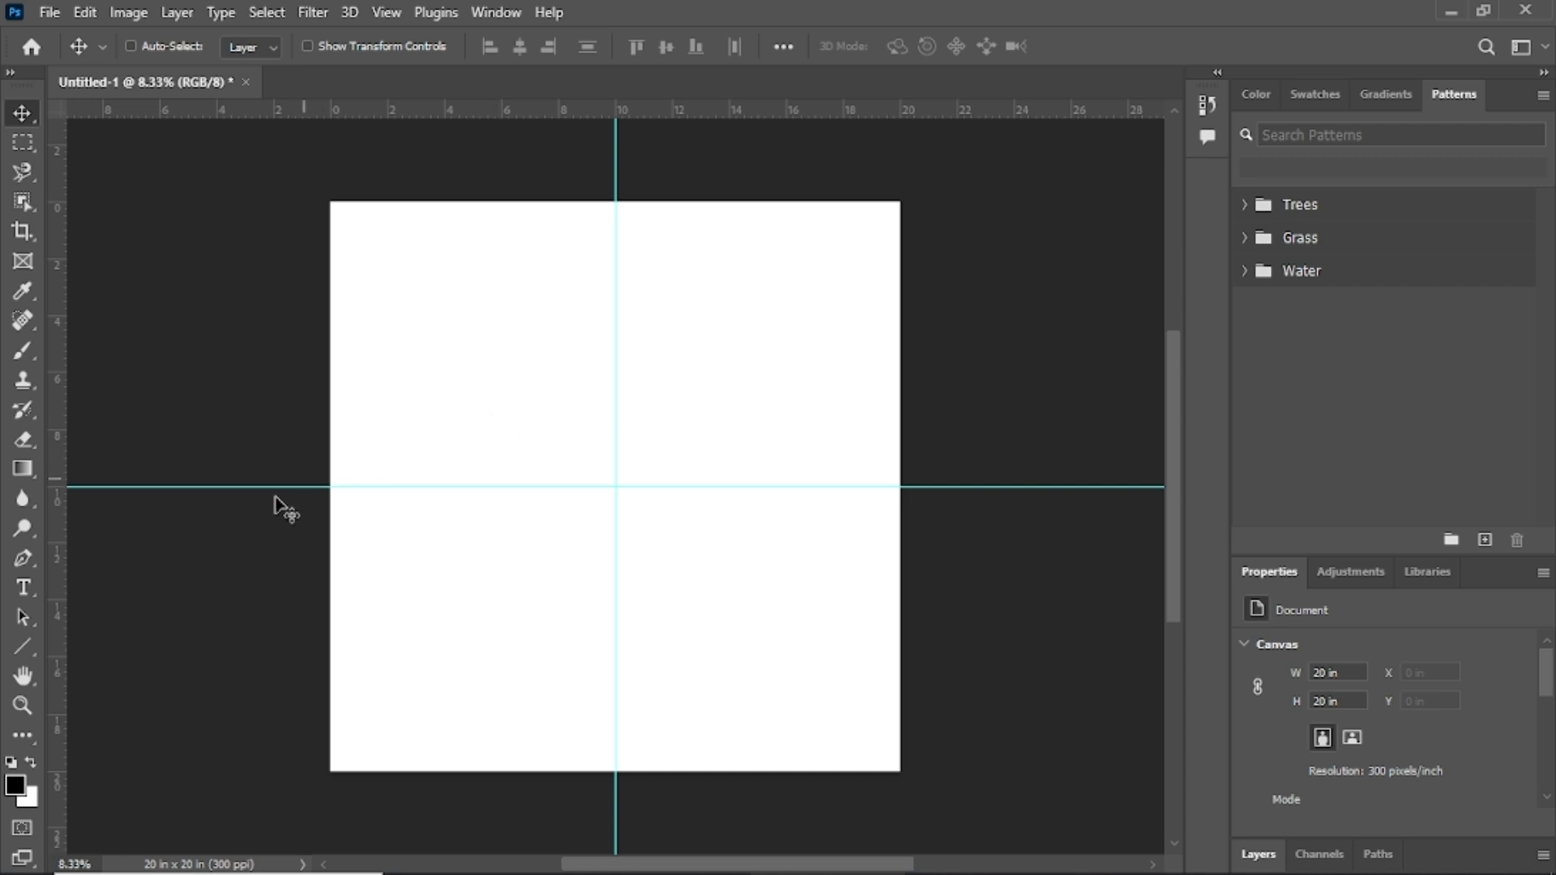
Step: Draw 1 px black lines along both guides past the canvas edges, about 22.28 in long vertically and 22.44 in horizontally
click(23, 652)
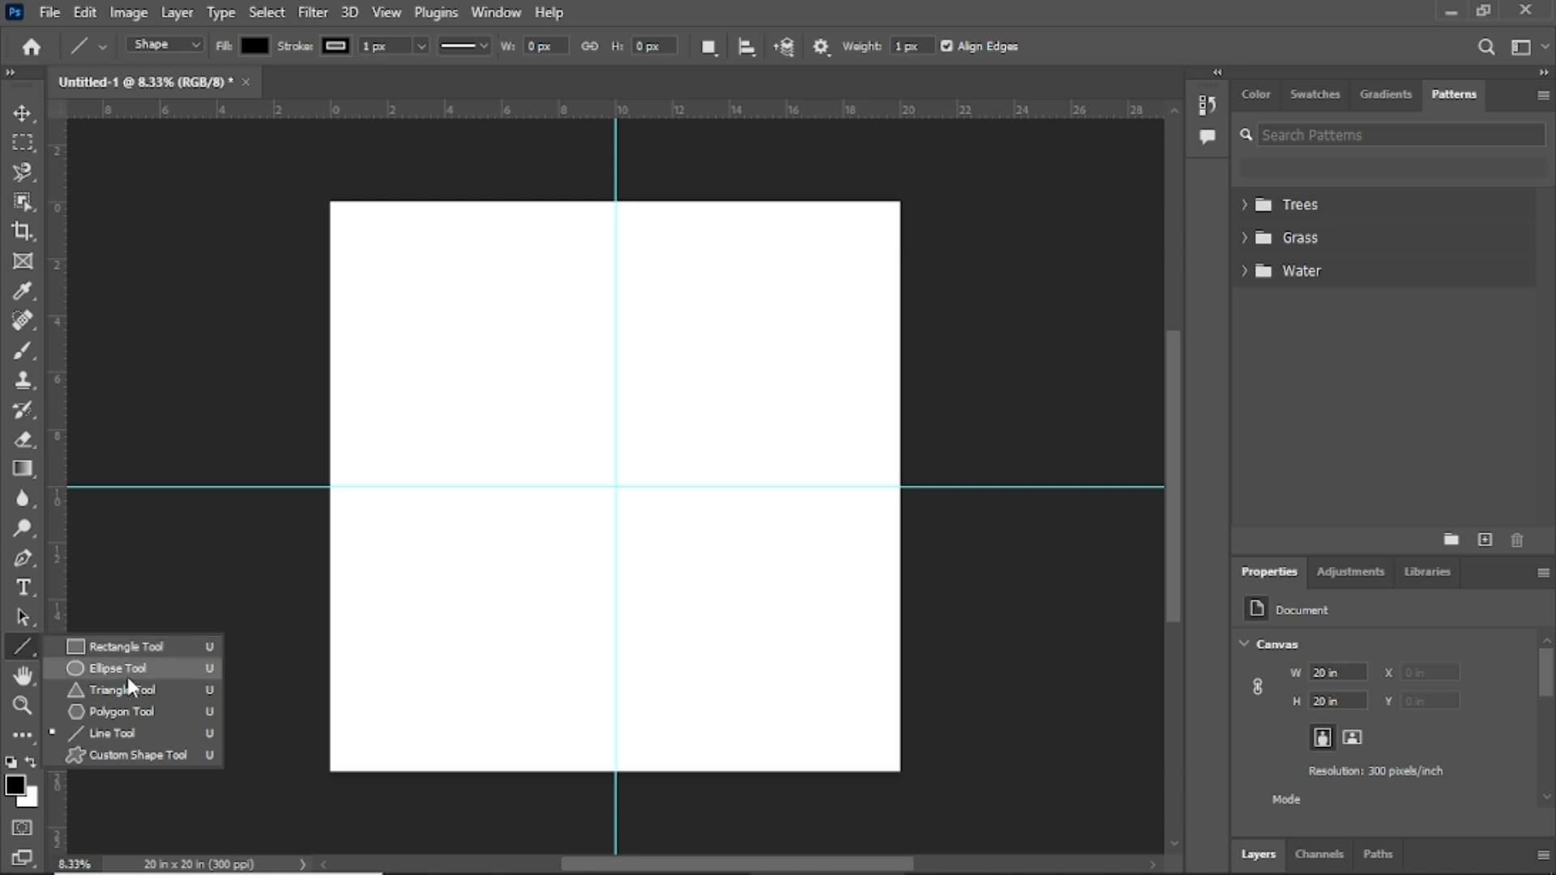
click(120, 733)
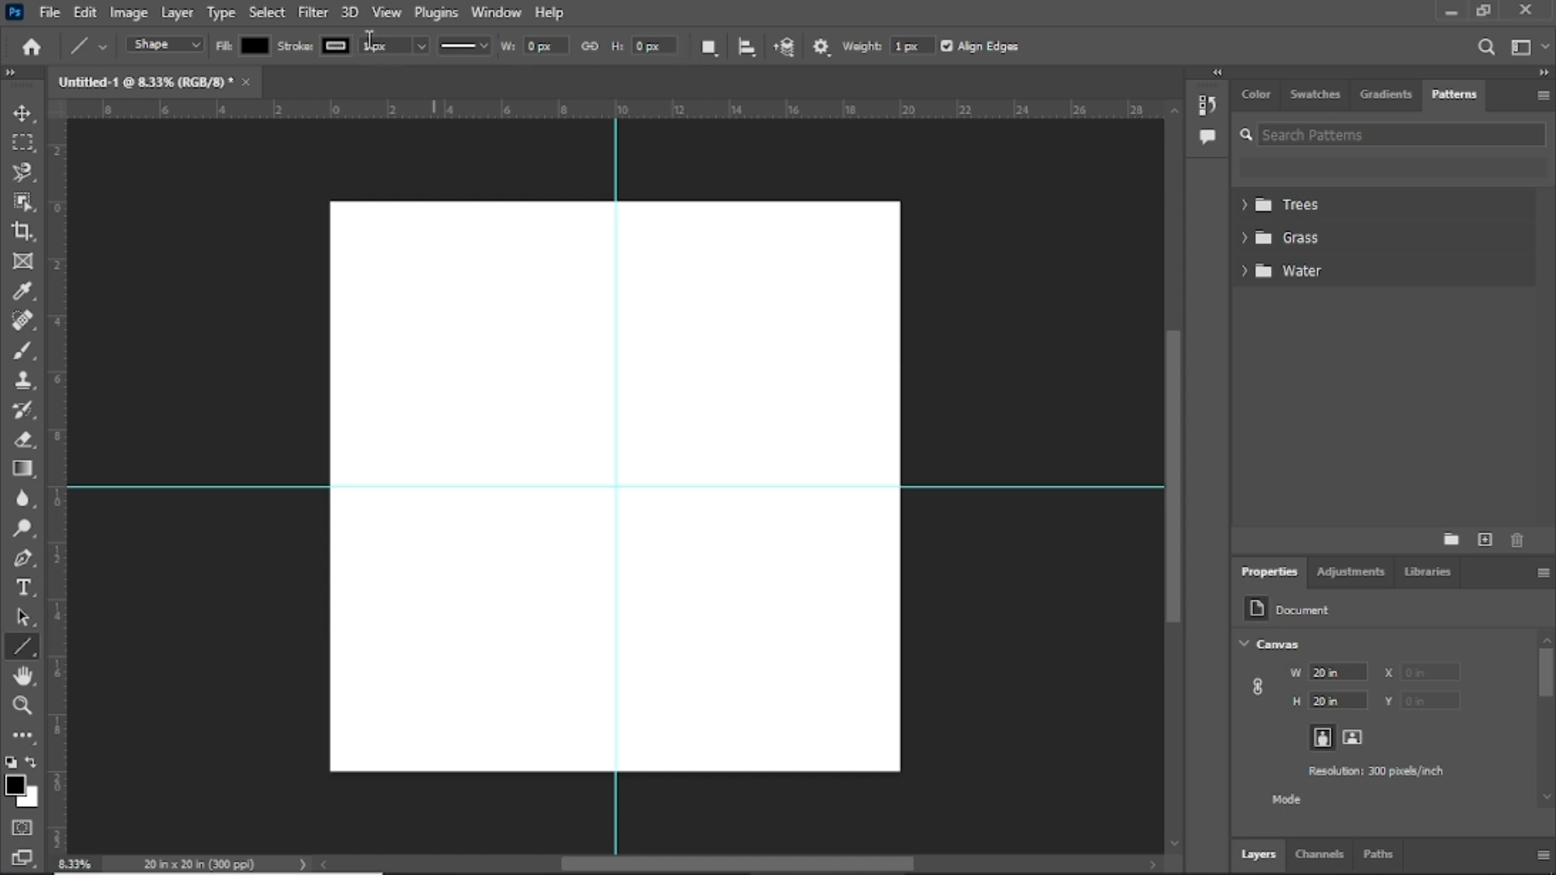
text(2)
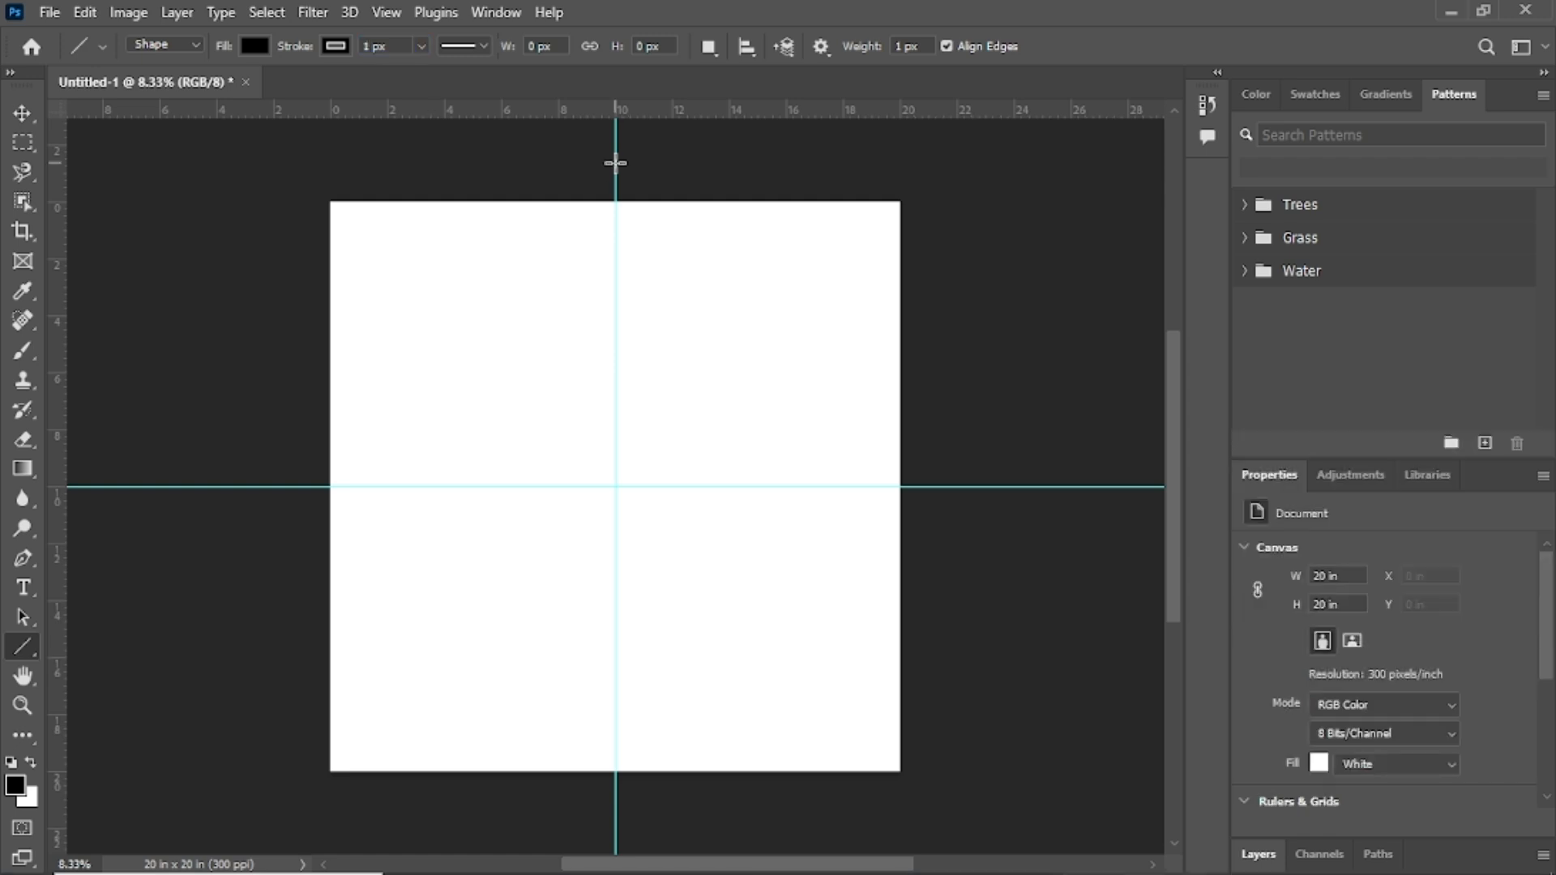
drag(615, 163, 620, 796)
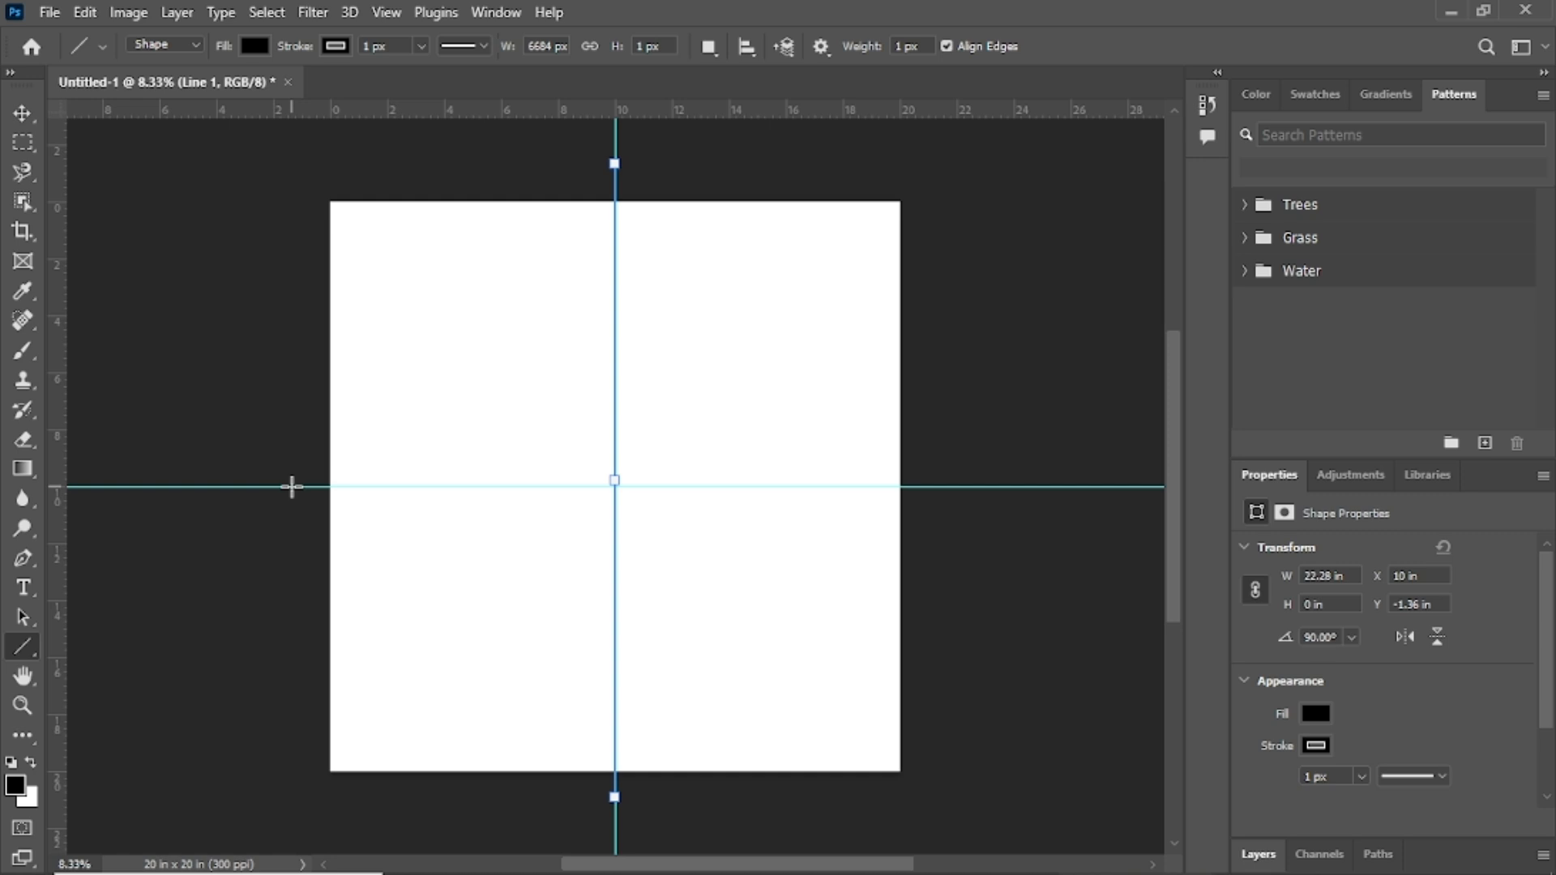
key(shift)
drag(292, 487, 930, 496)
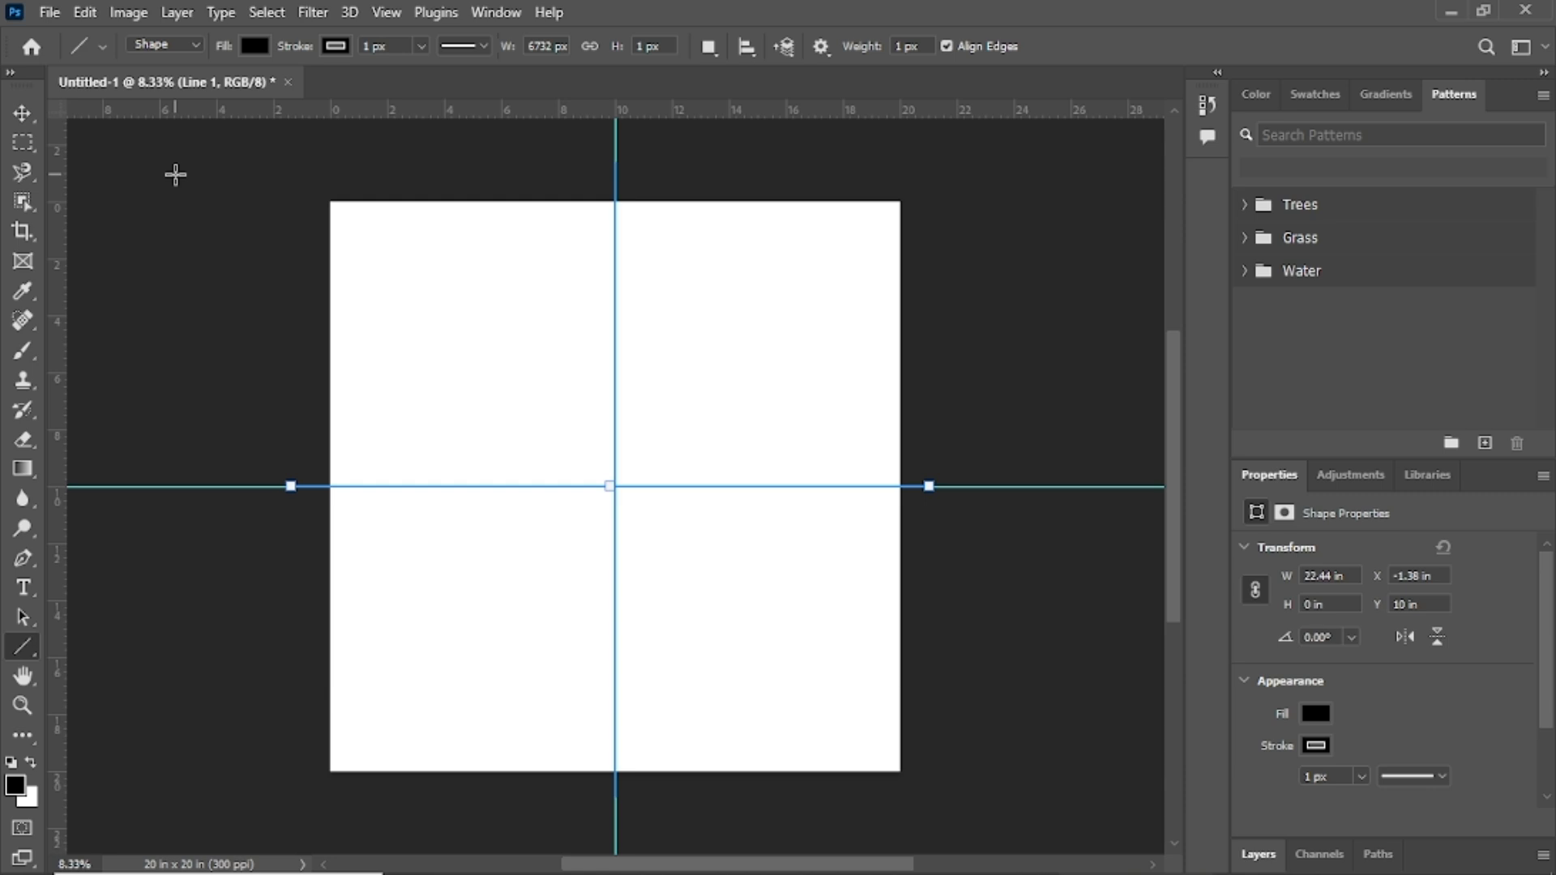
Step: Remove the vertical and horizontal guides from the canvas with the Move tool
click(22, 116)
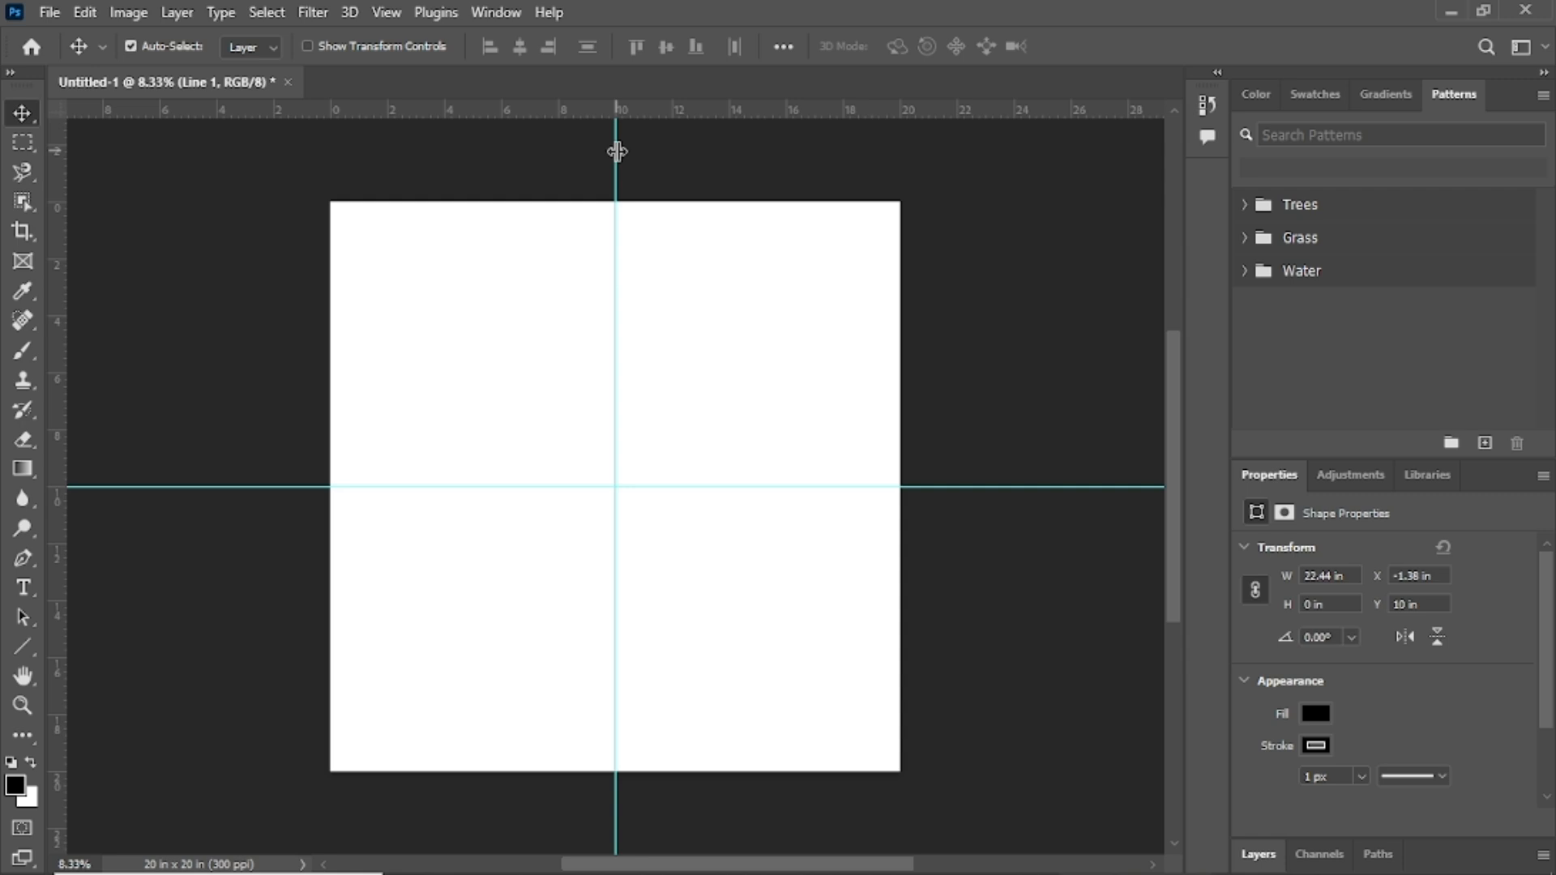
drag(617, 148, 28, 180)
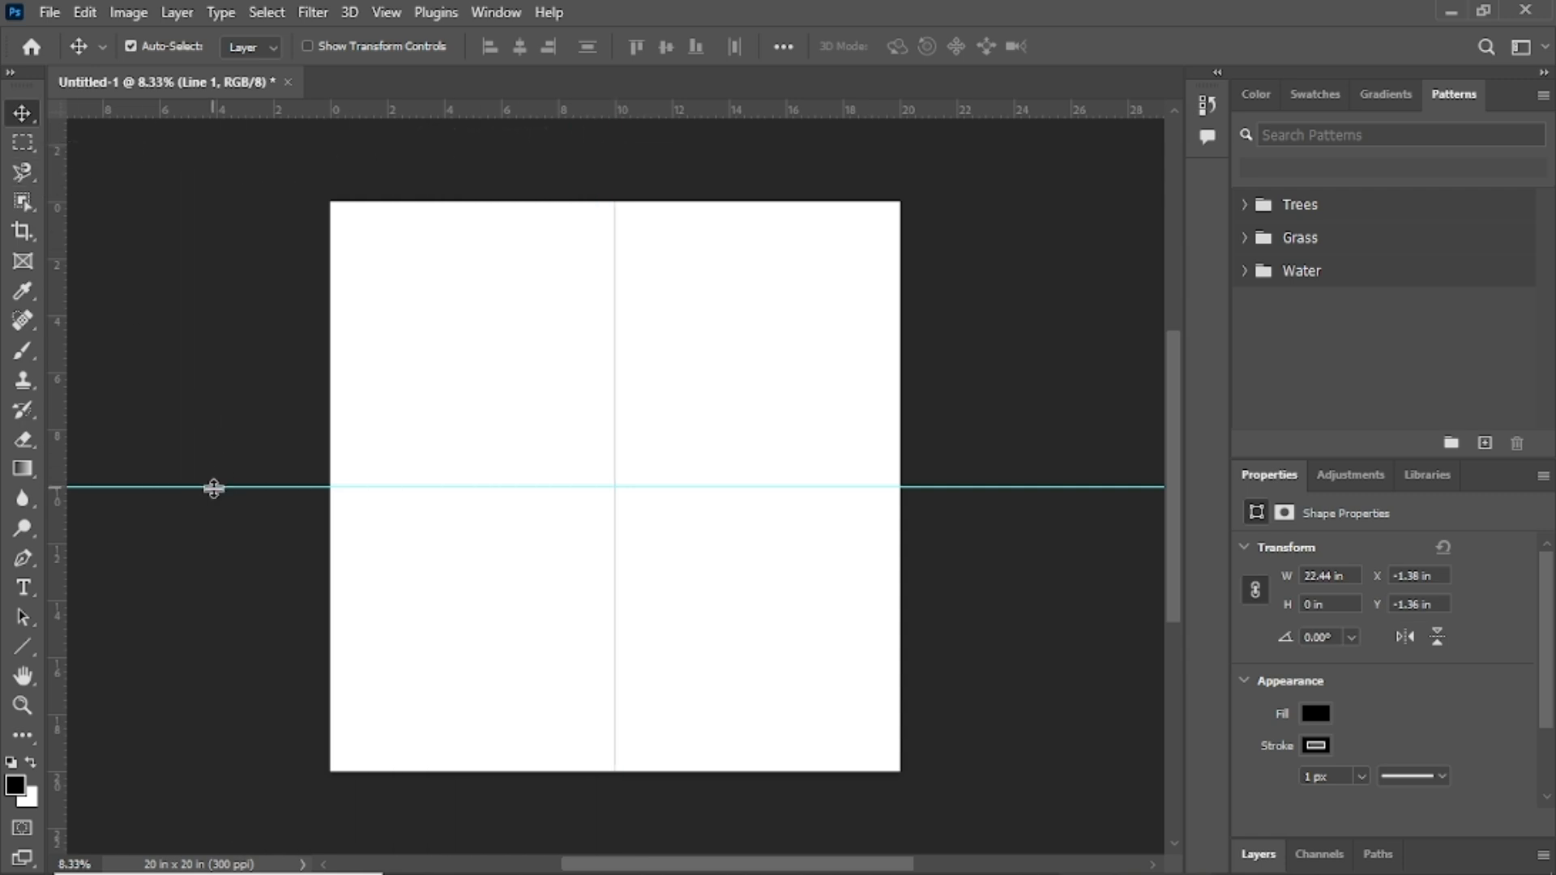
drag(213, 487, 281, 106)
Step: Display the layer list and hide the white Background layer so that only the crossed lines remain on transparency
click(1351, 477)
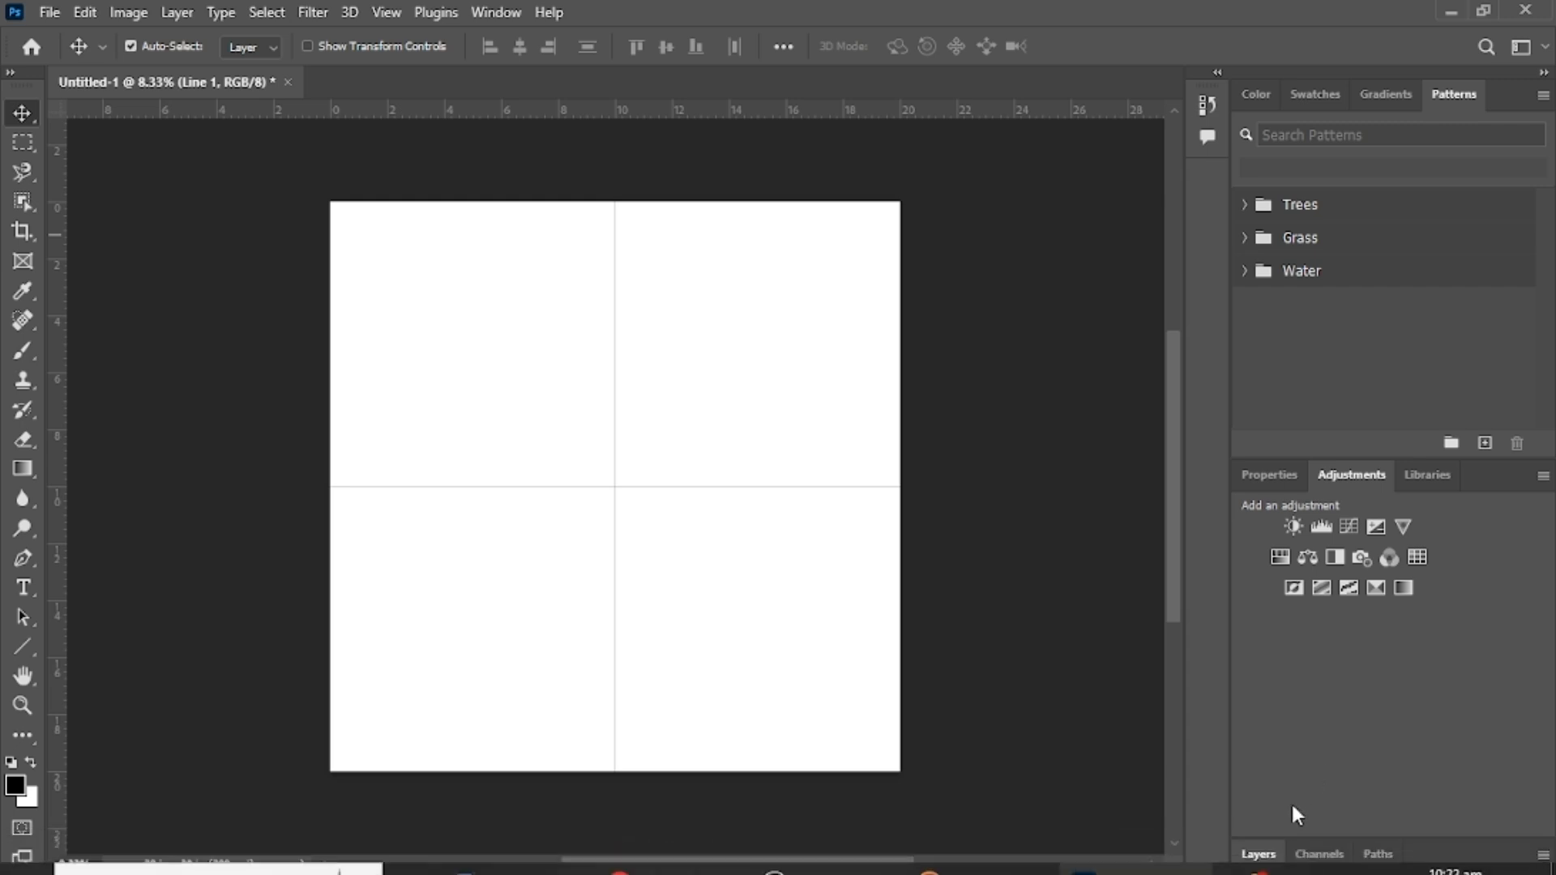
click(1272, 848)
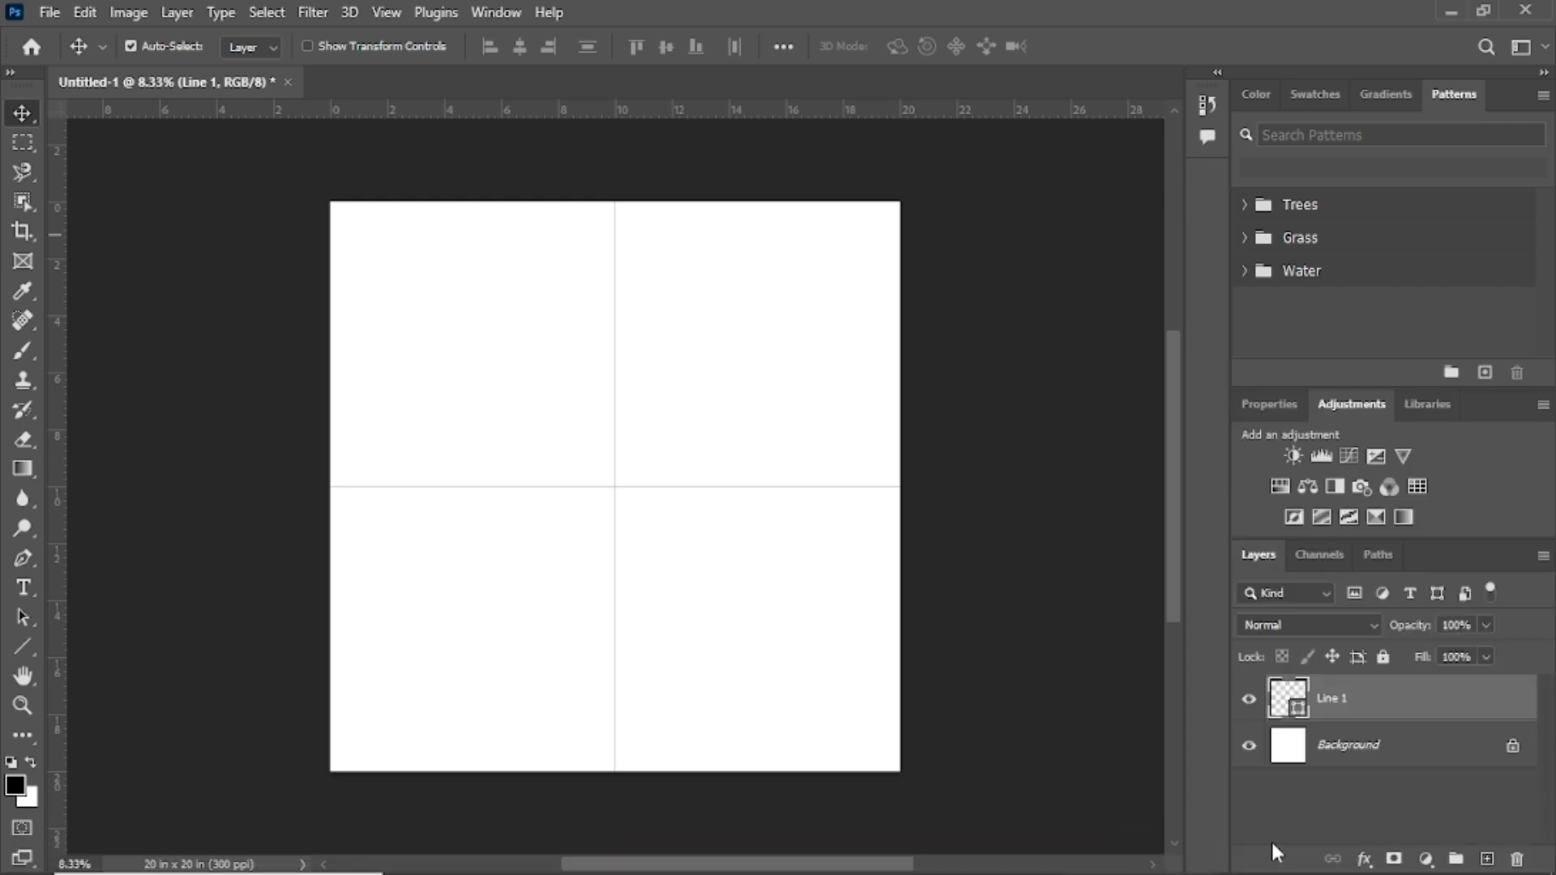
click(1248, 747)
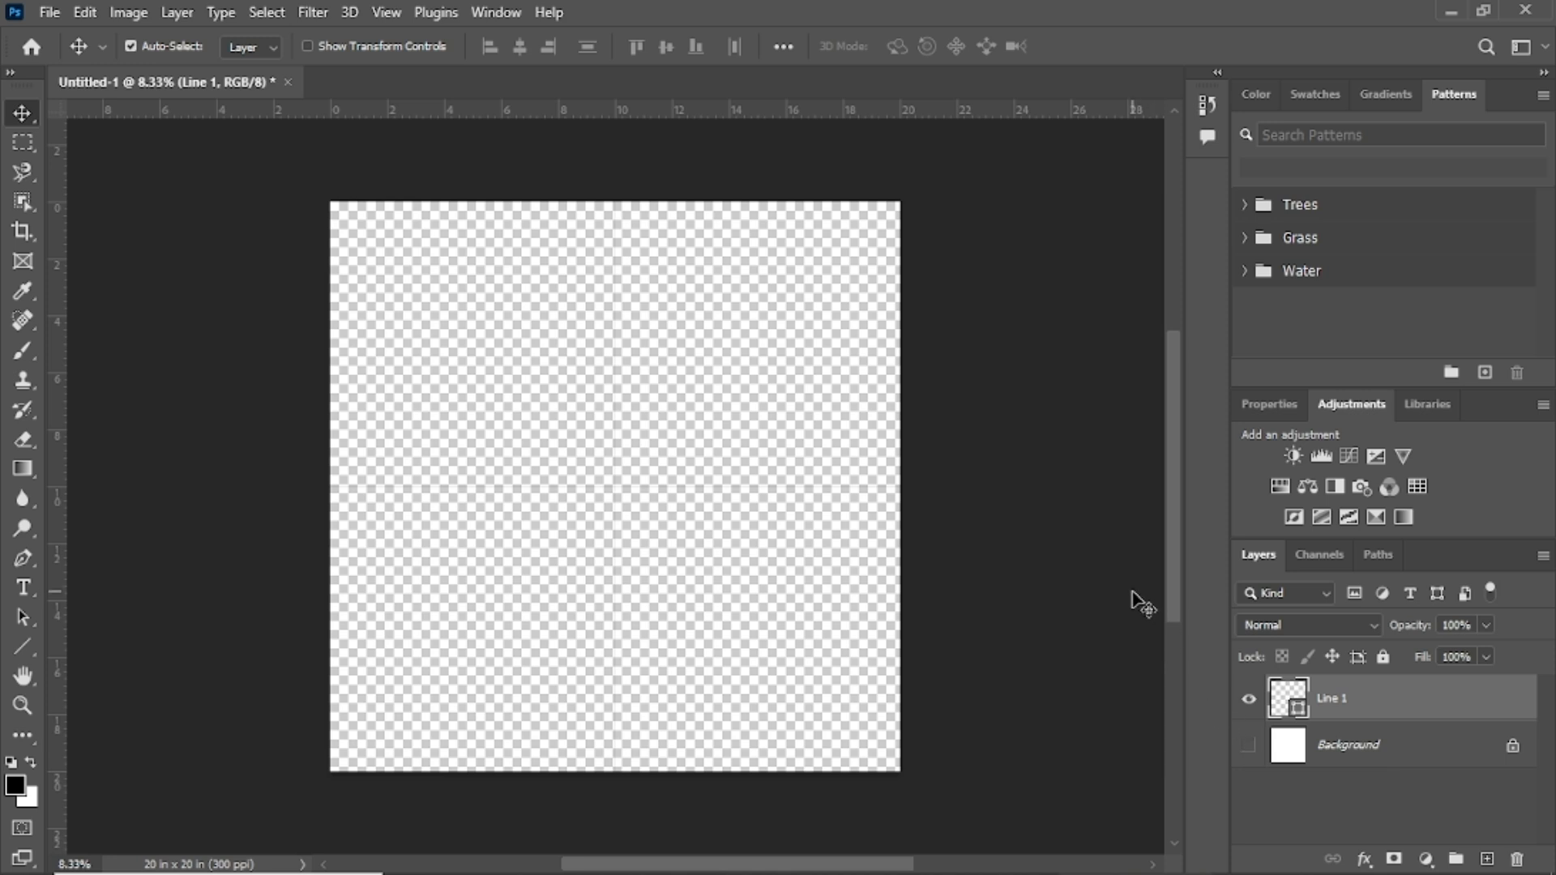
Step: Define the crossed lines as a pattern named "Grid pattren"
click(73, 15)
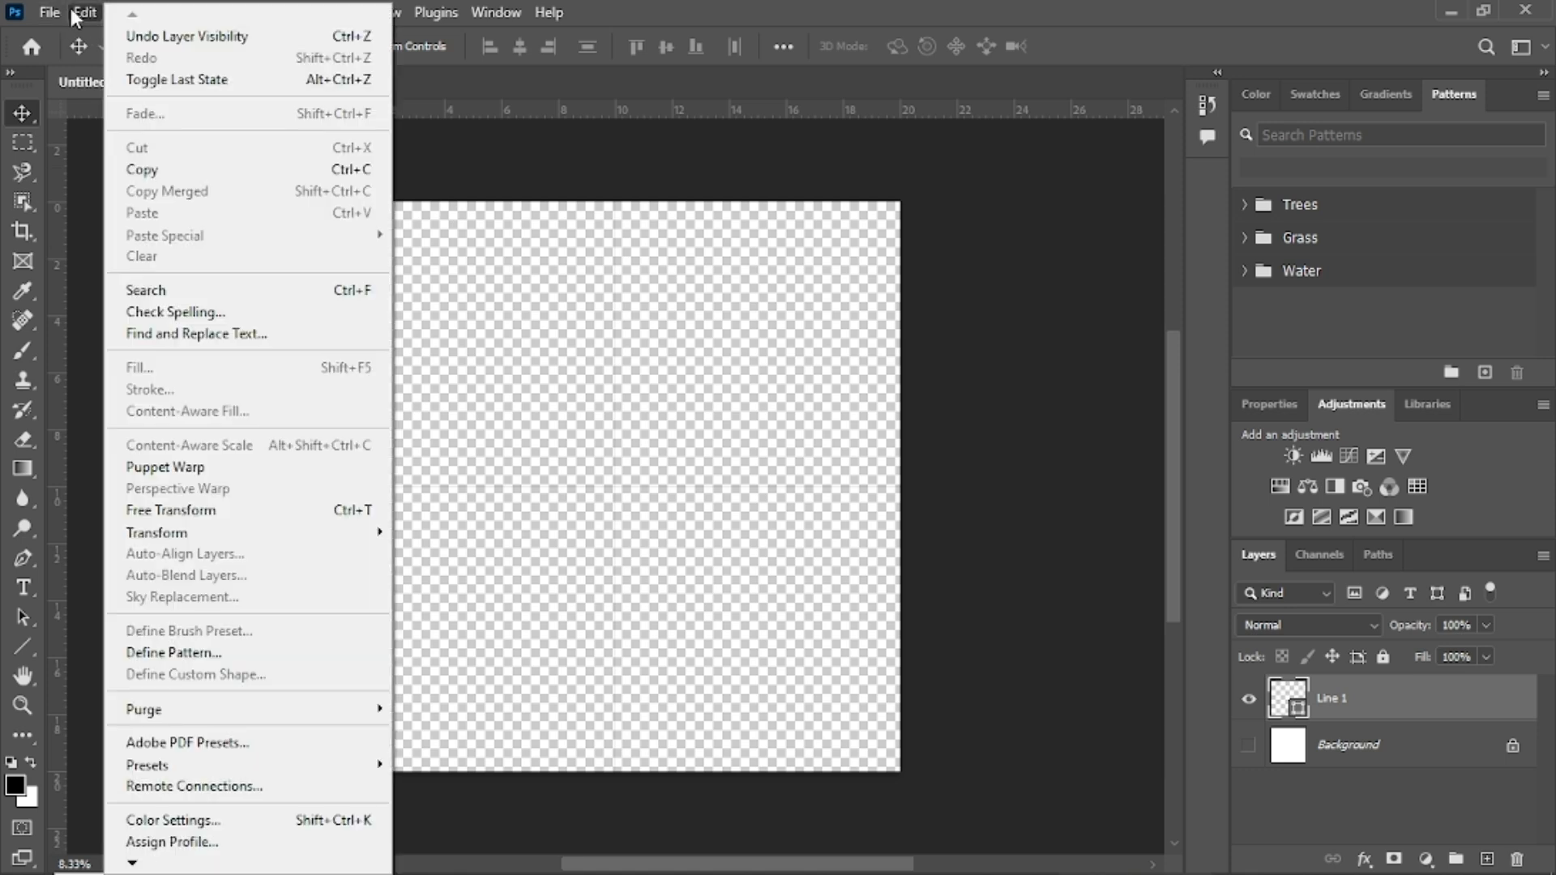
click(195, 655)
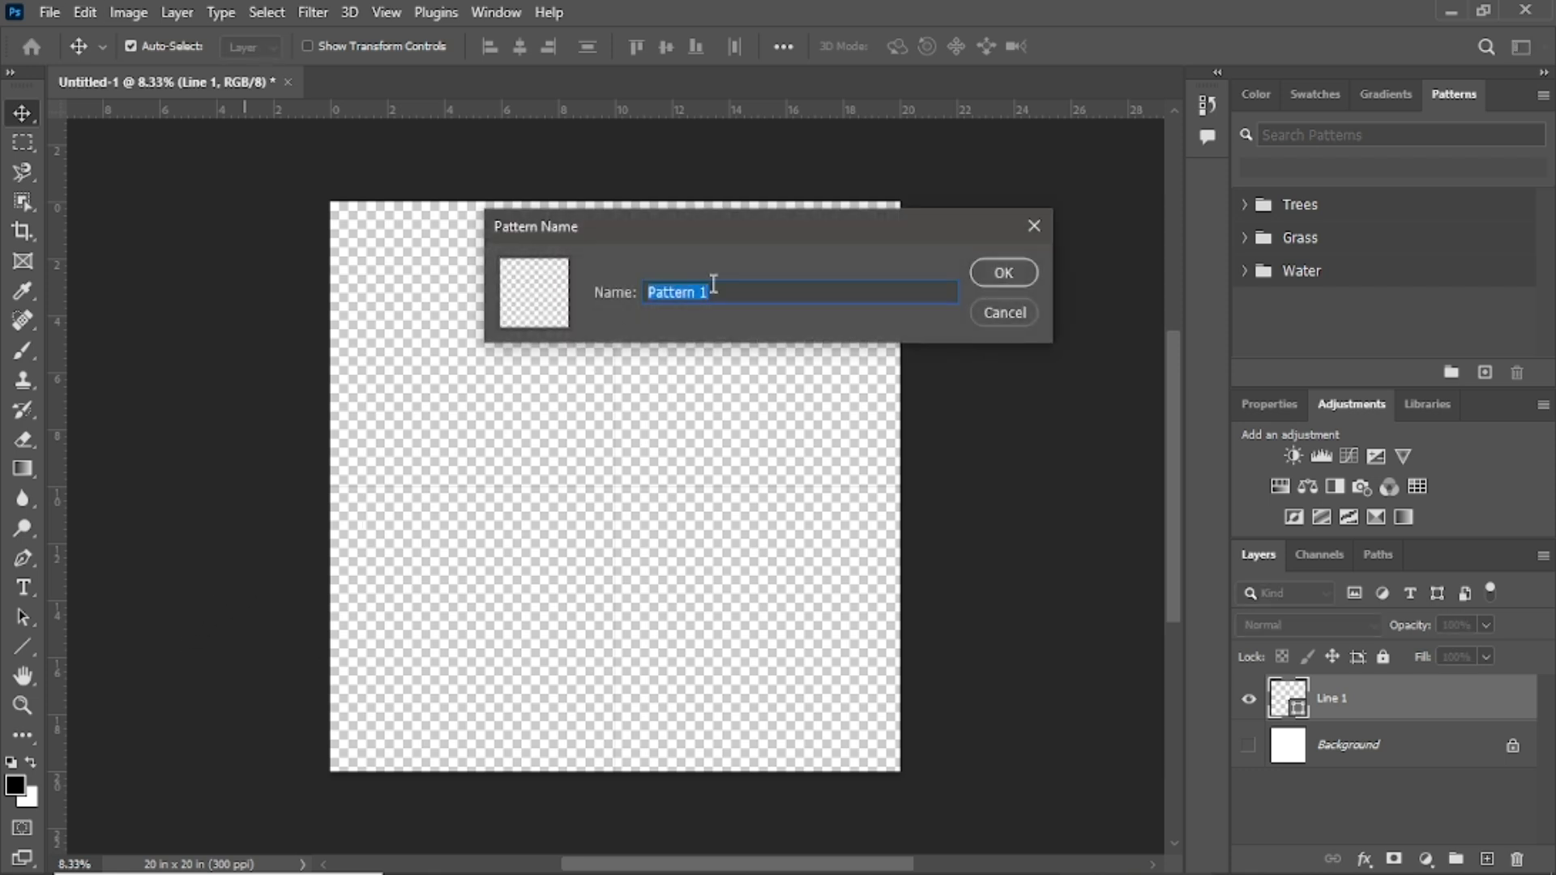
text(Grid pattren)
click(998, 276)
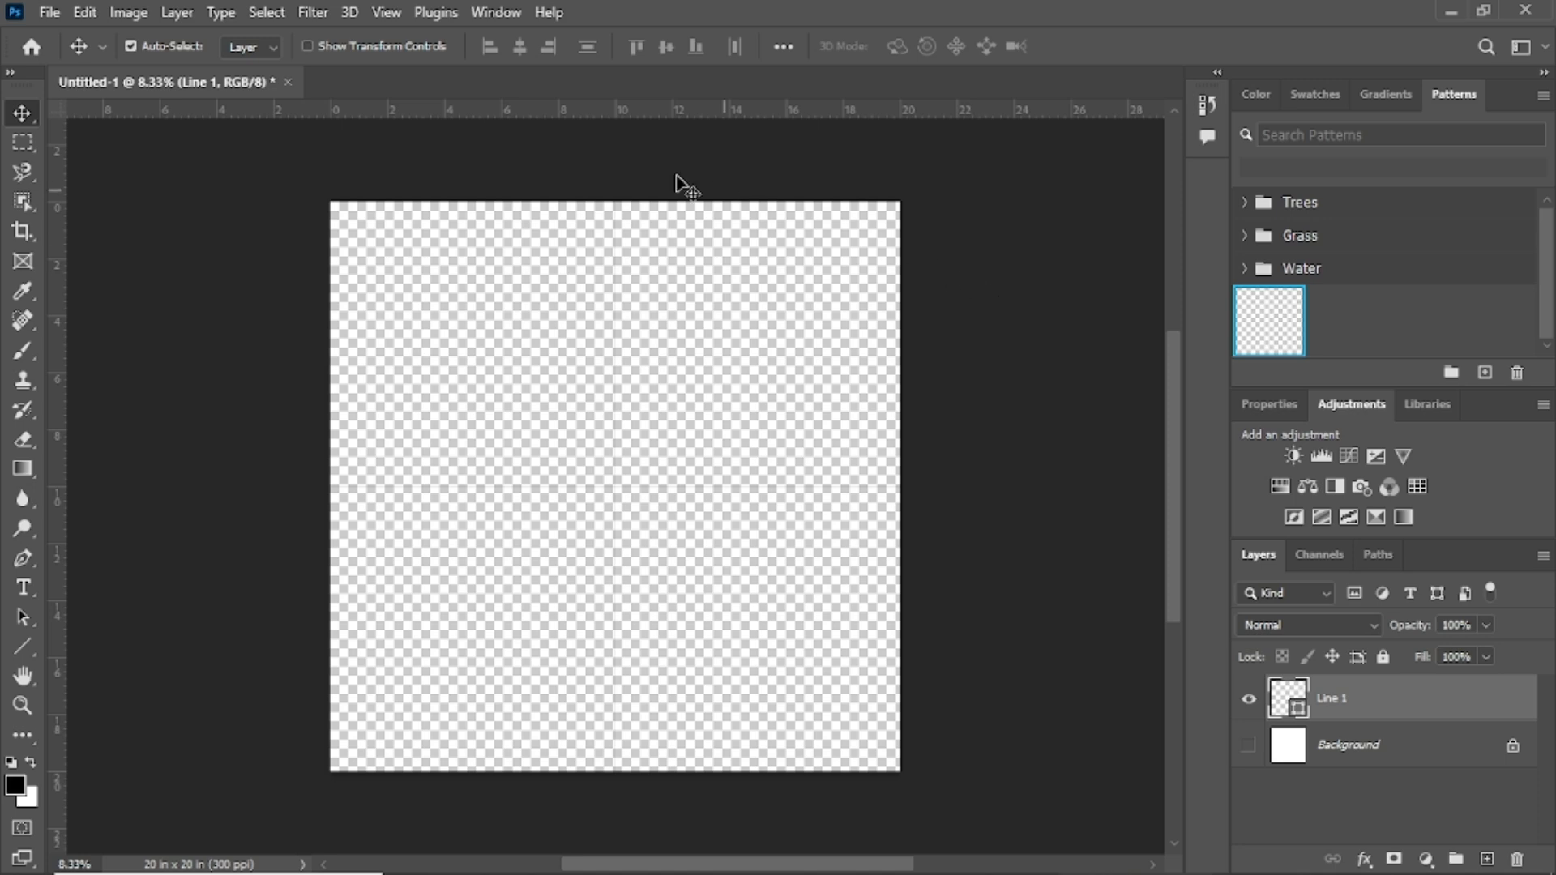
Step: Create a second document 40 inches wide and 40 inches high at 300 pixels/inch with a white background
click(49, 12)
click(67, 38)
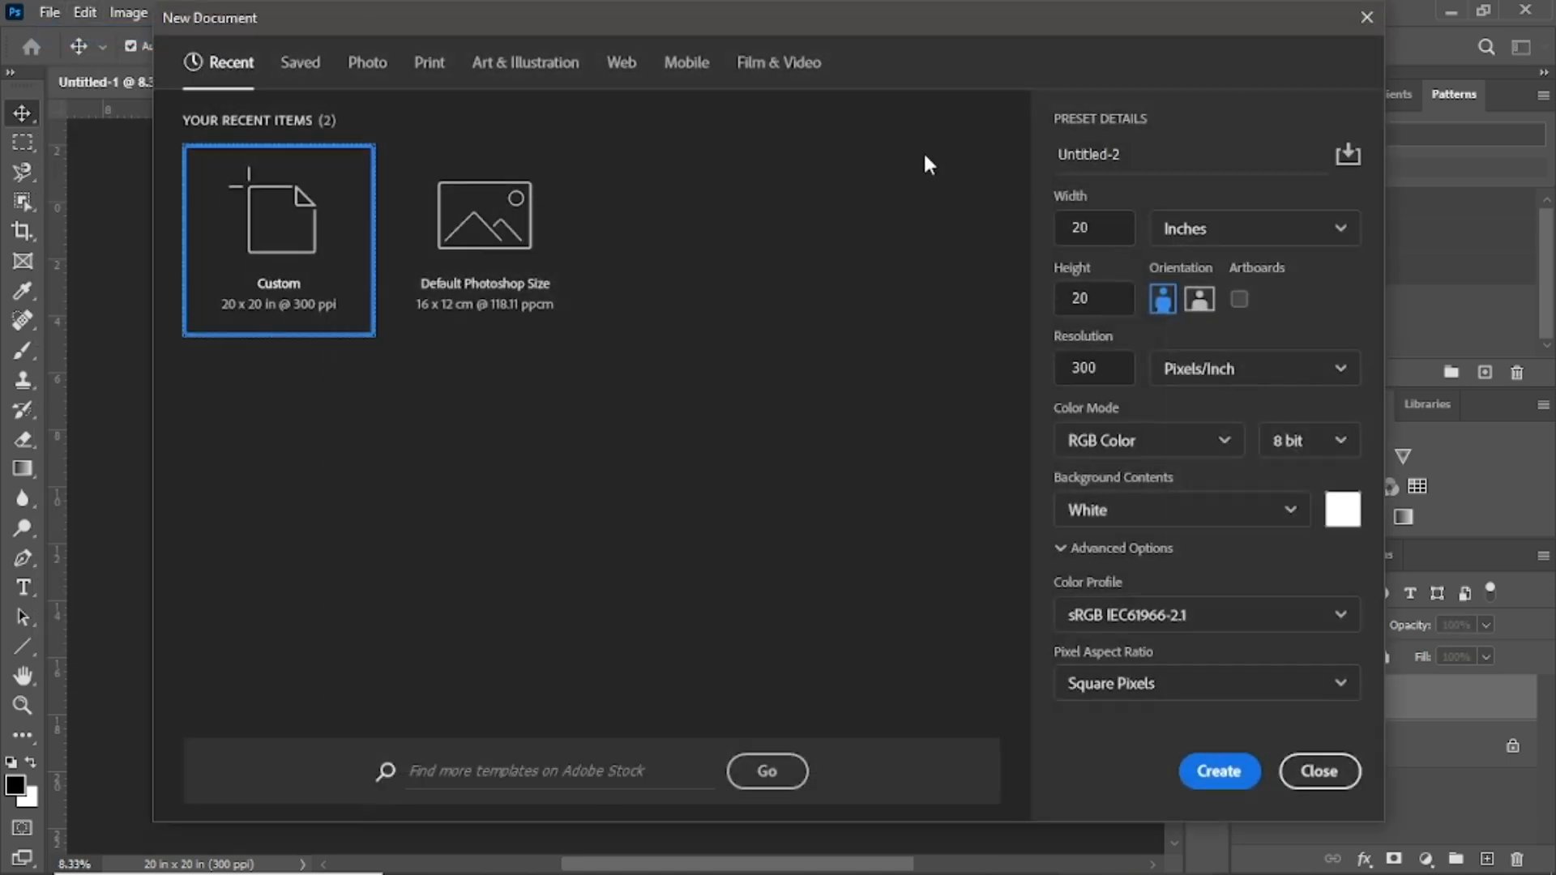
double_click(1064, 231)
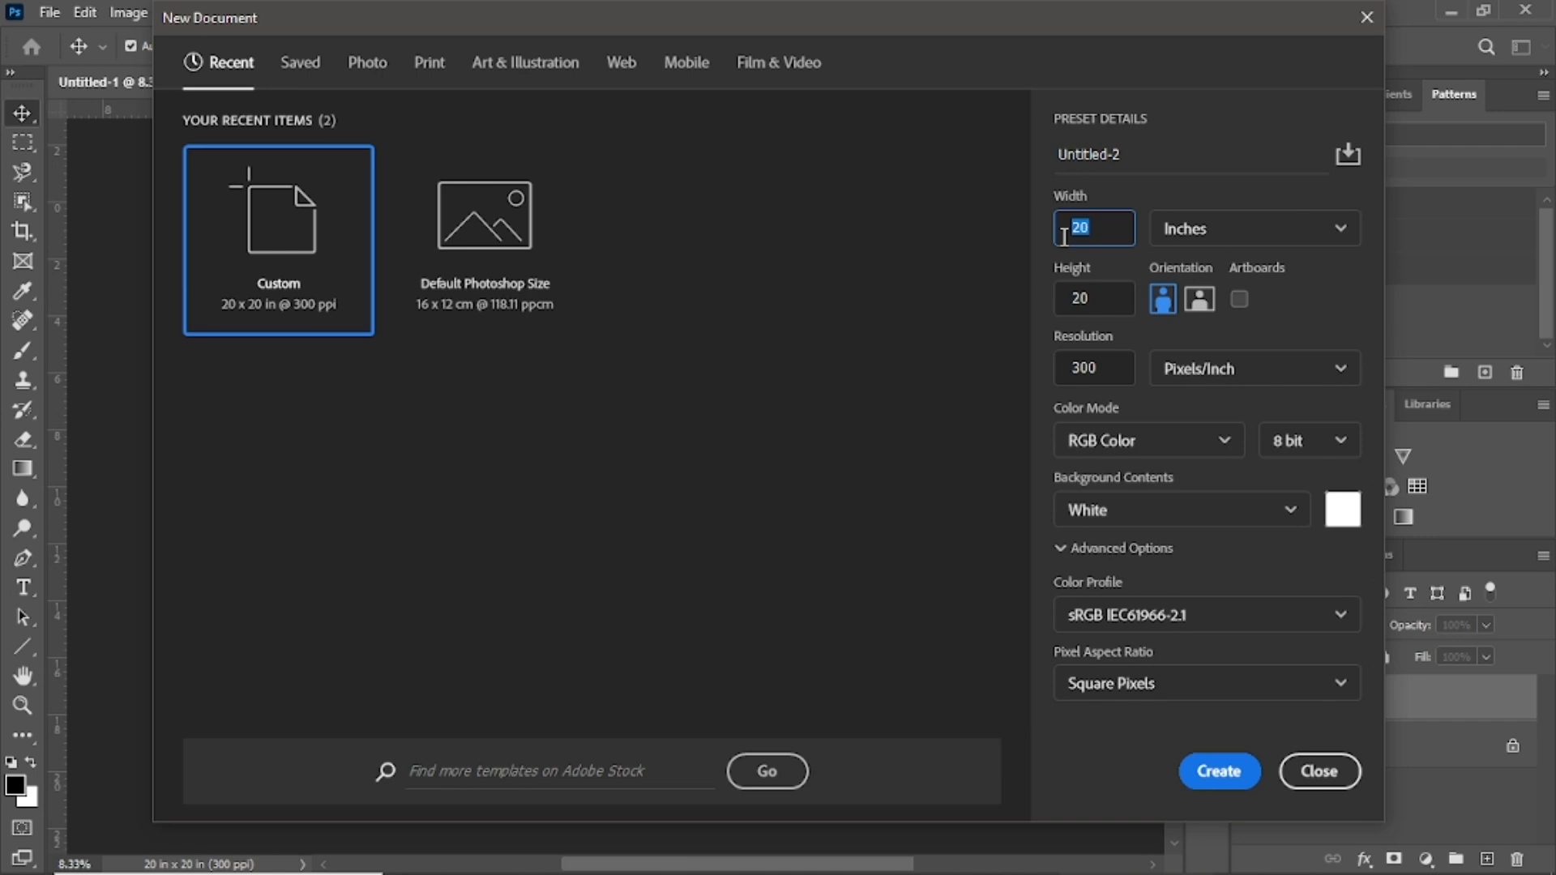
text(40)
click(1021, 314)
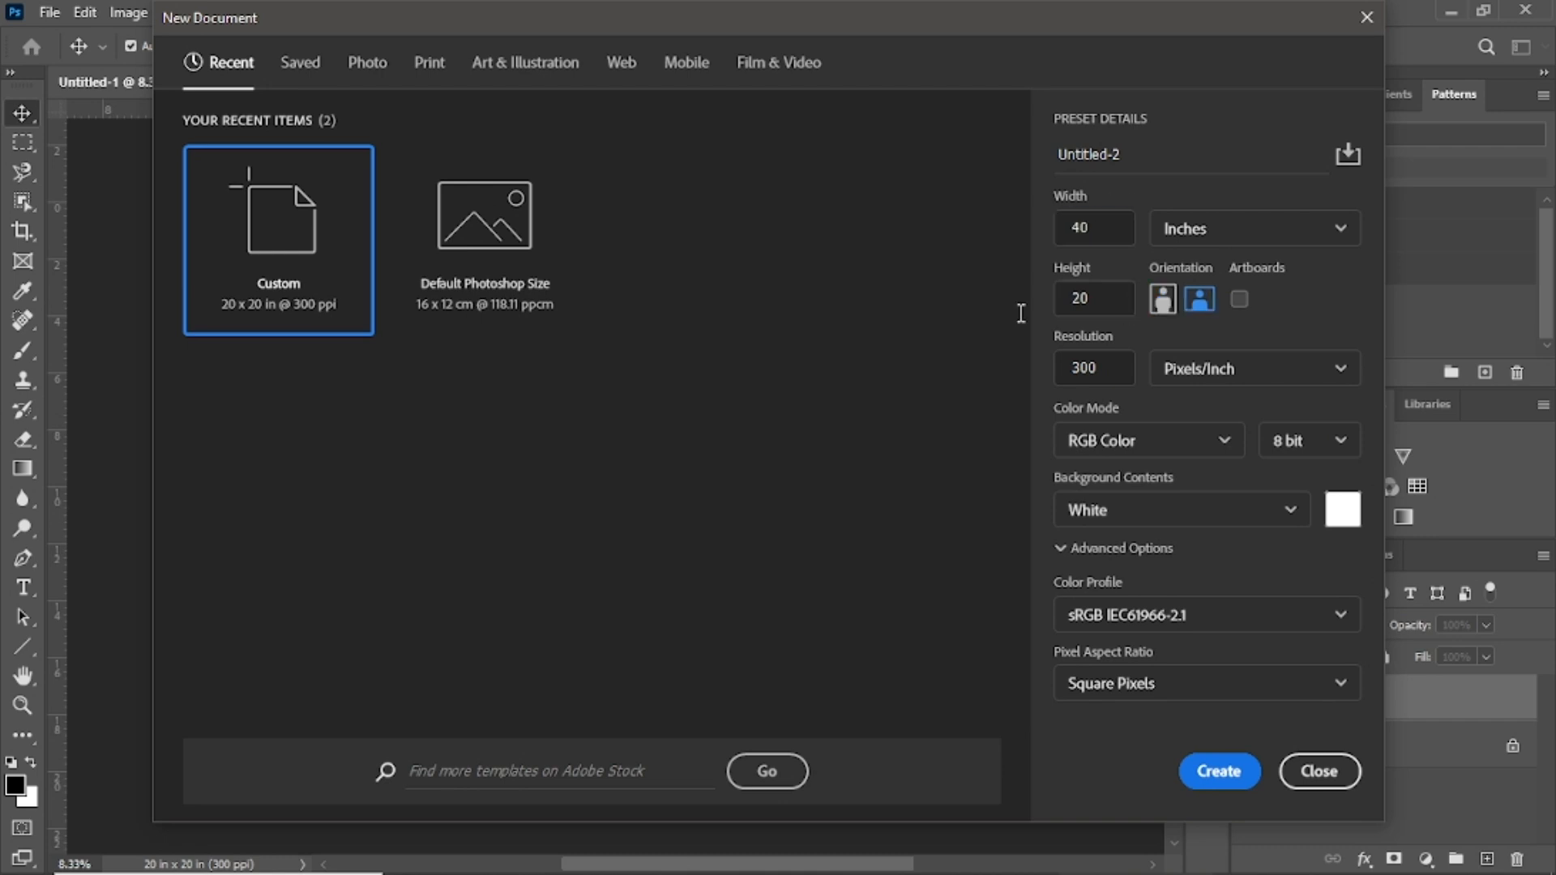
click(1057, 299)
double_click(1058, 300)
text(40)
click(1219, 771)
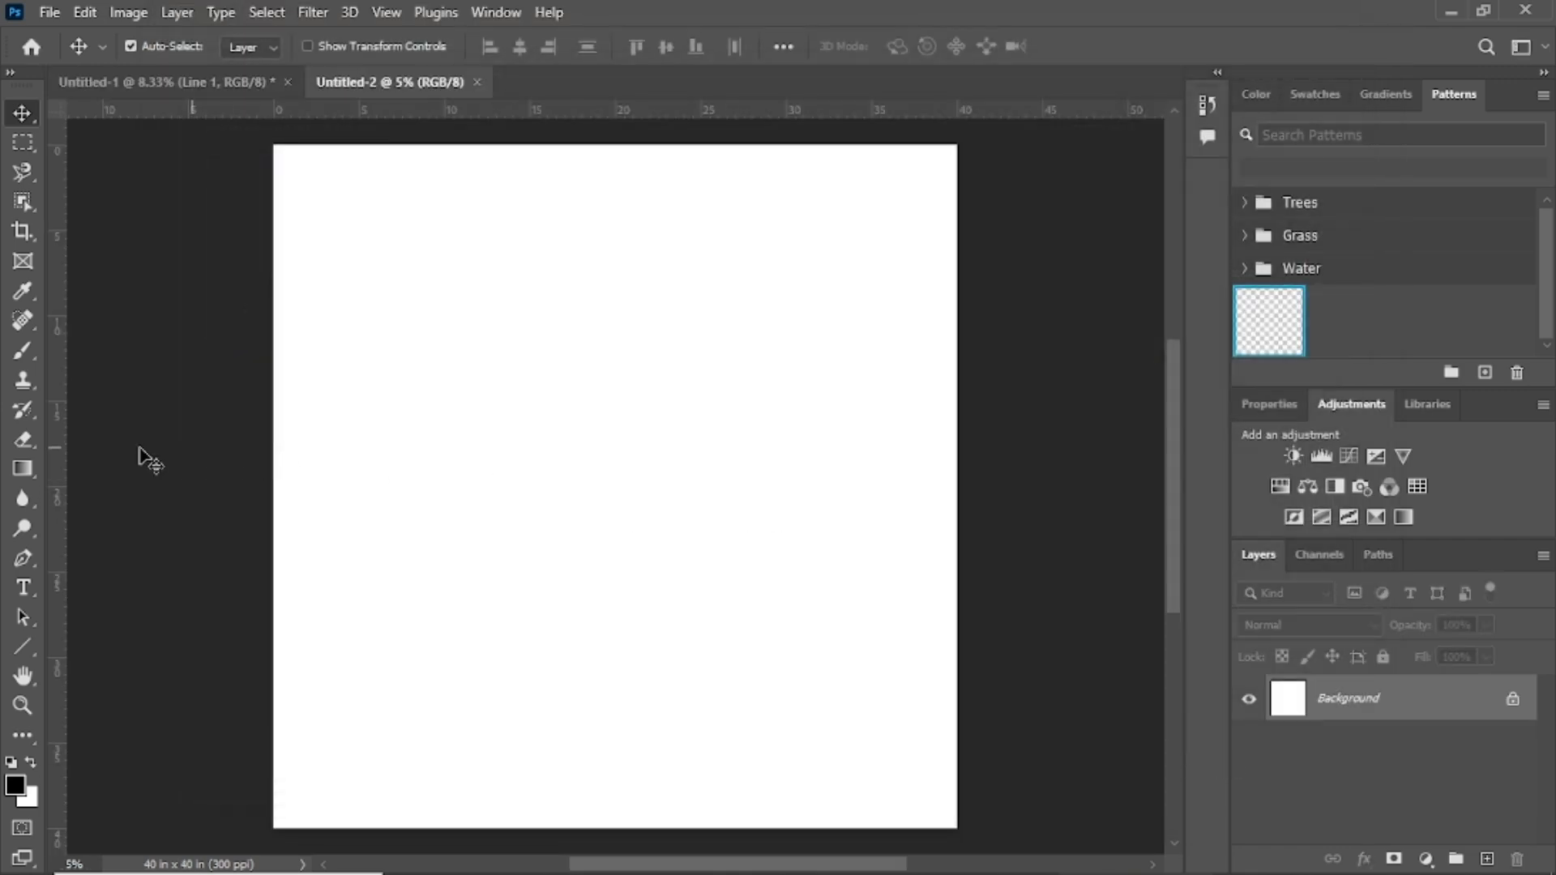
Step: Fill the 40 x 40 inch canvas with the custom grid pattern using the Paint Bucket set to Pattern
click(18, 472)
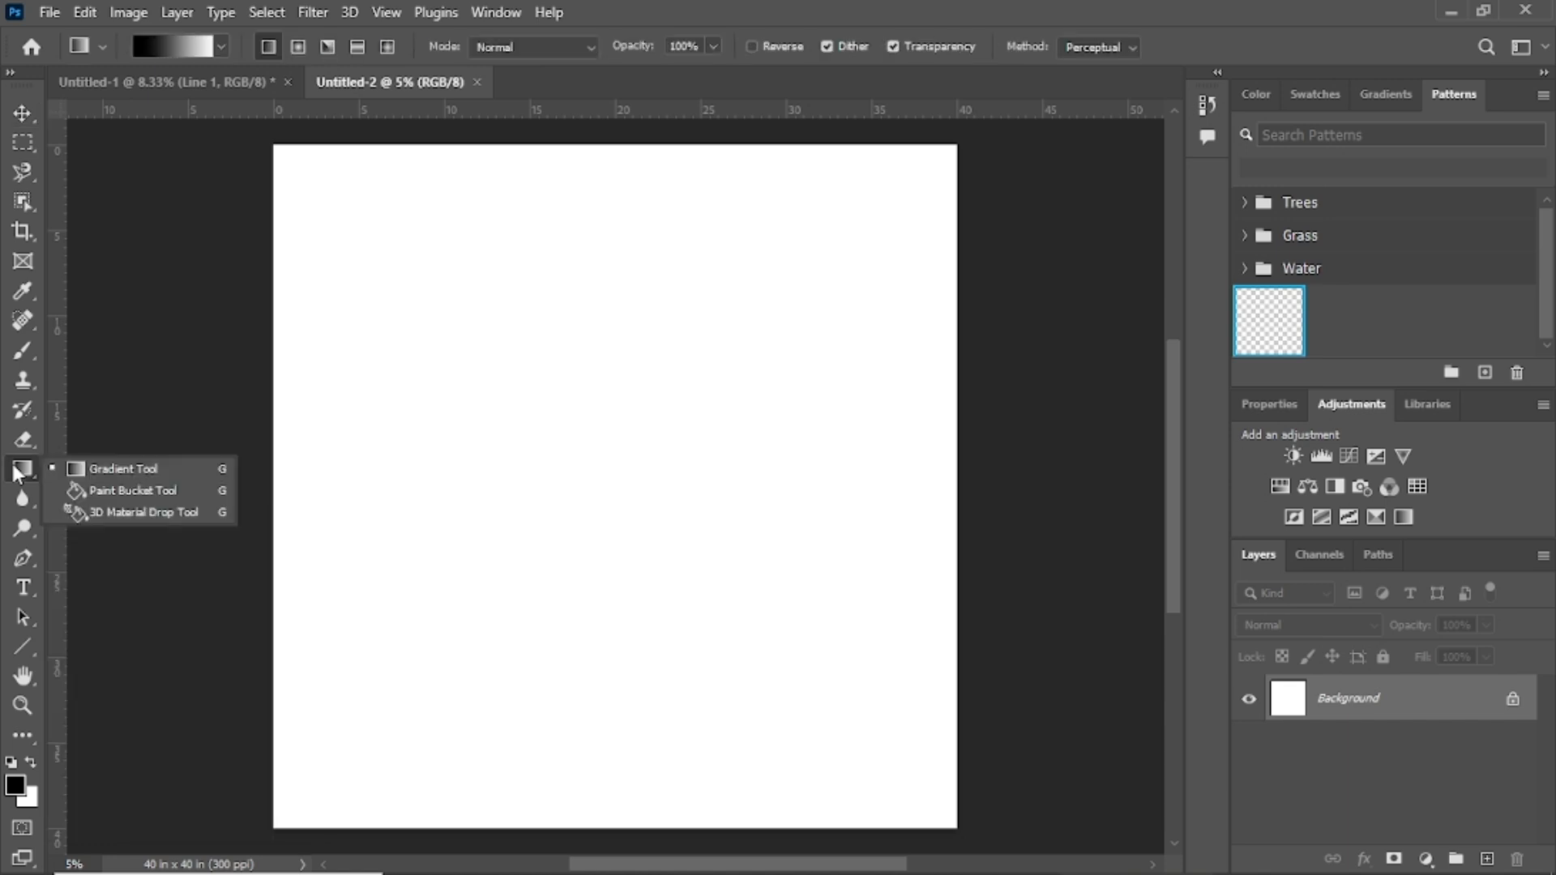
click(81, 490)
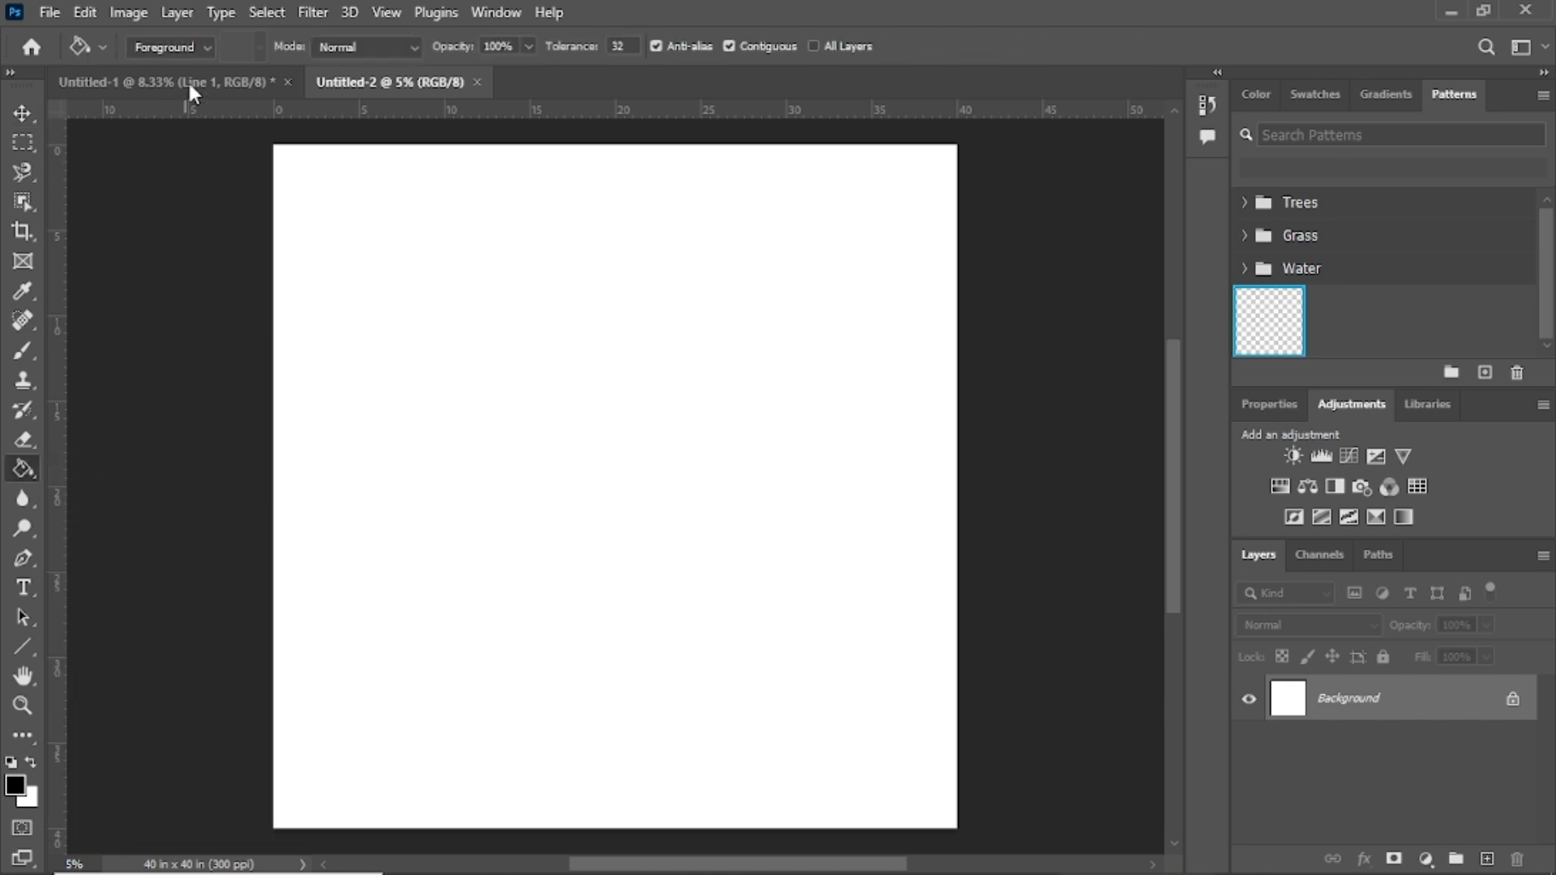
click(201, 45)
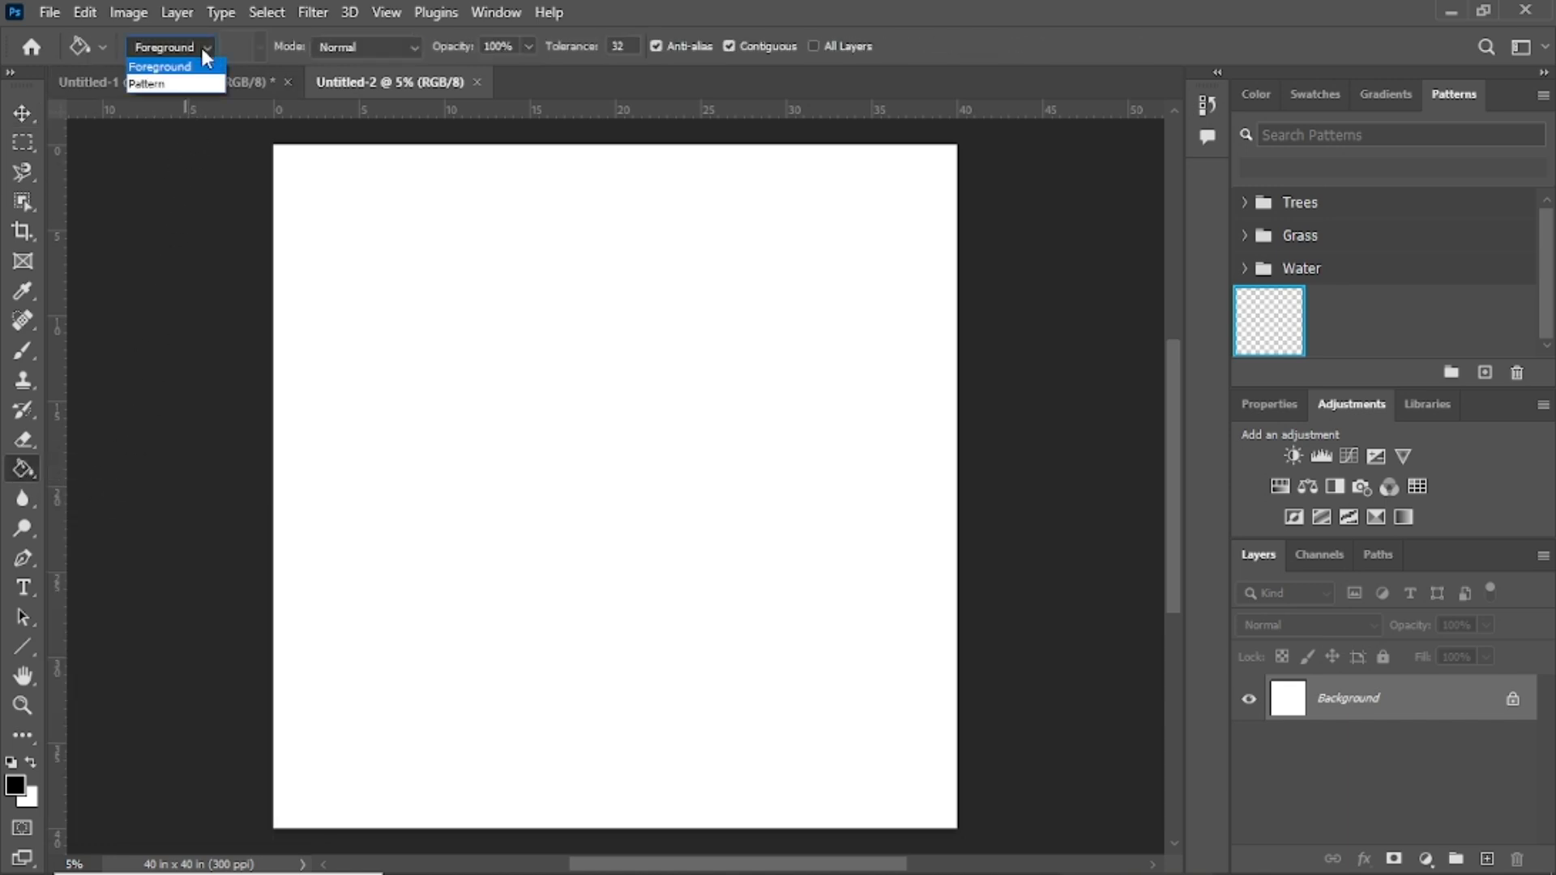
click(177, 83)
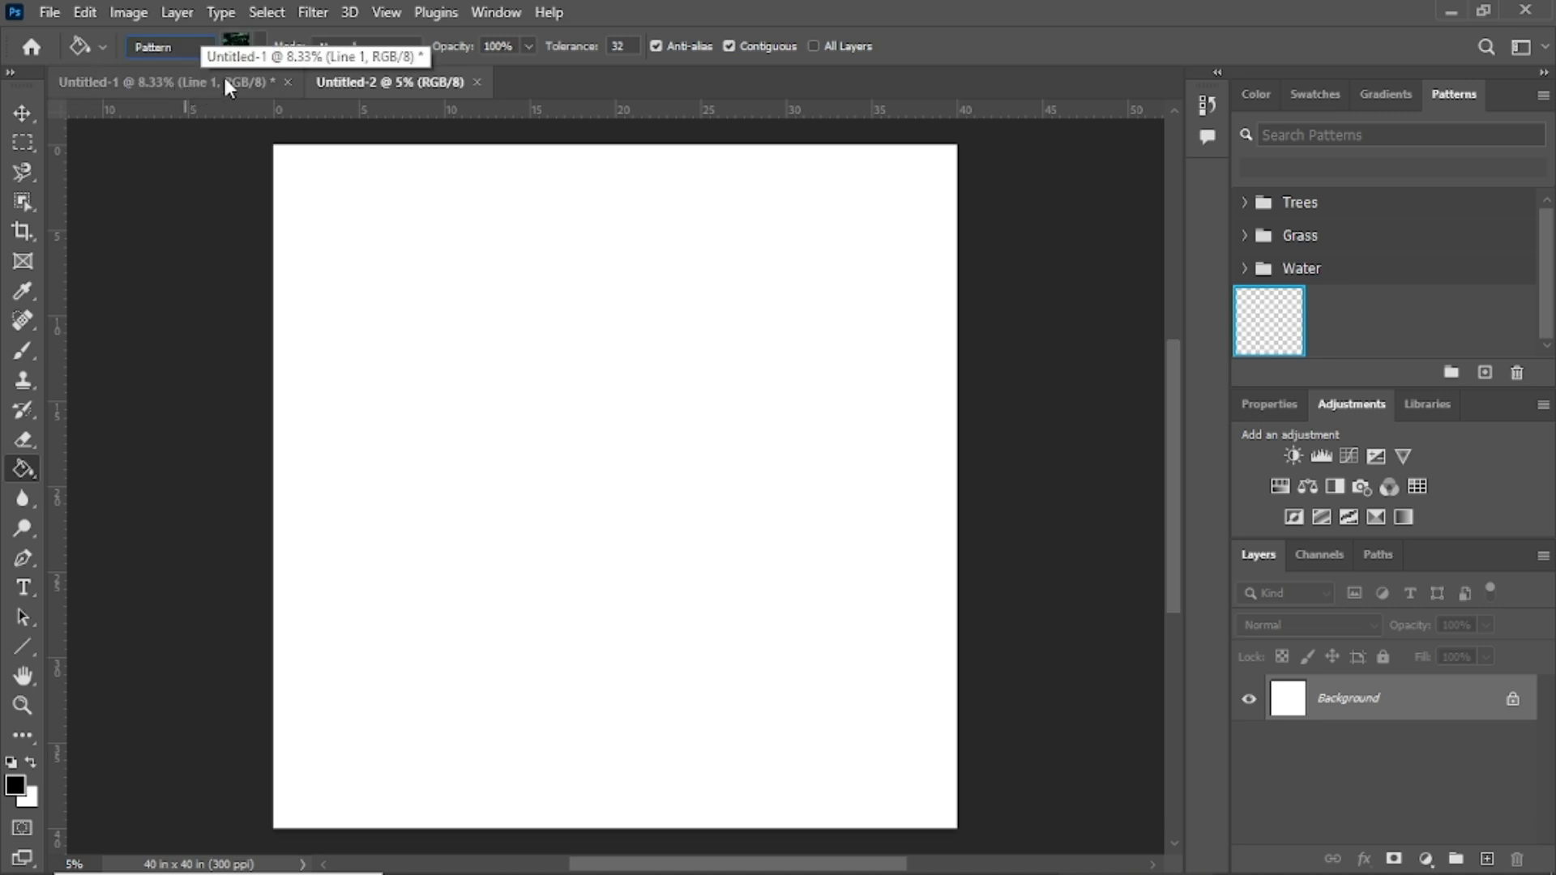
click(261, 50)
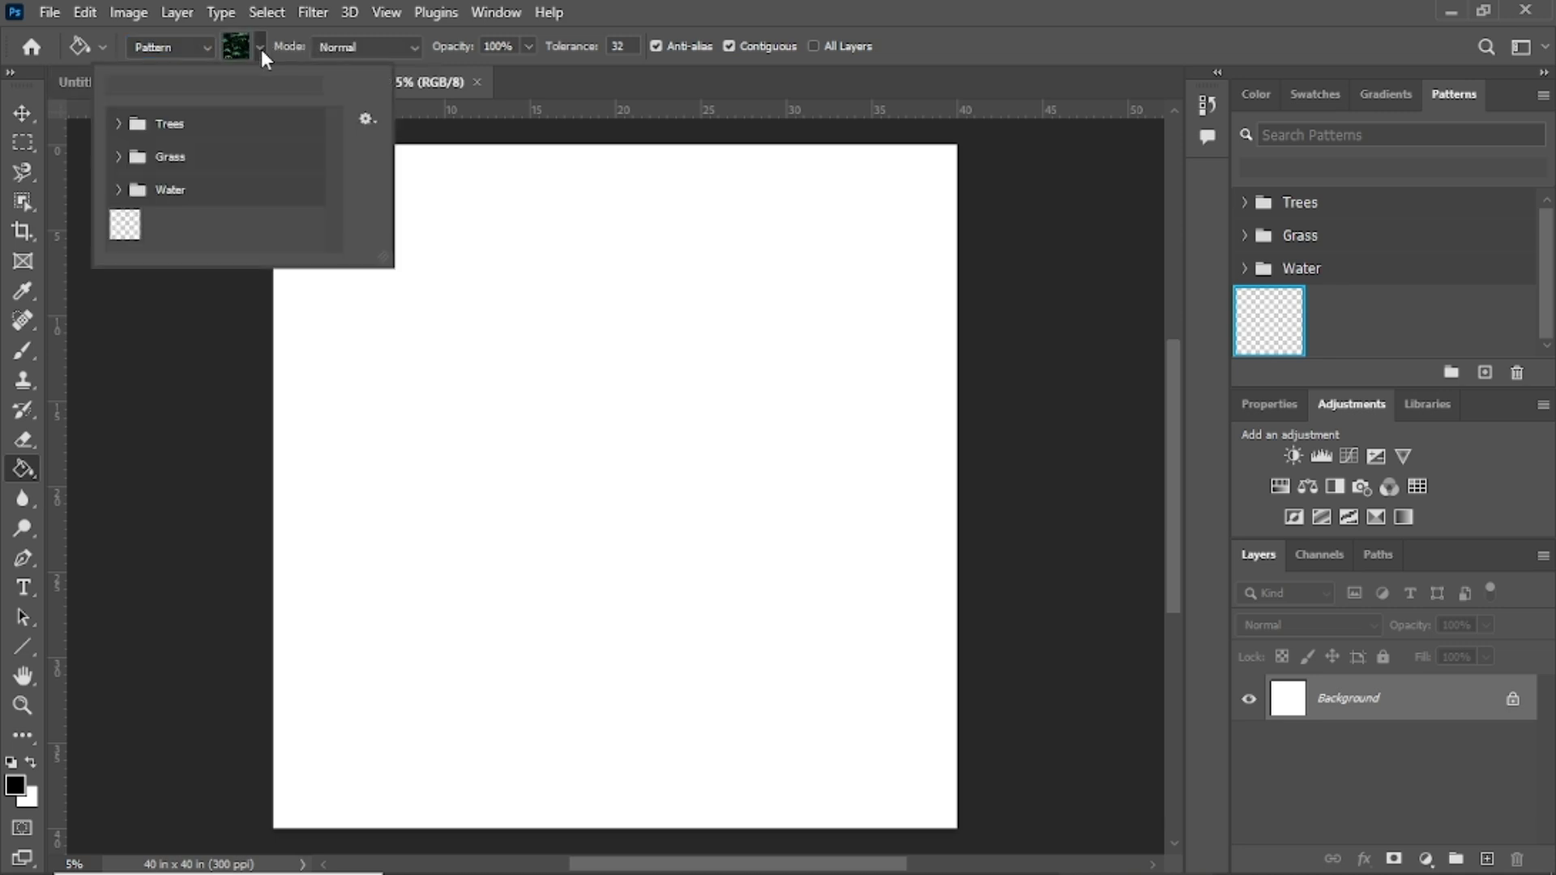
click(126, 225)
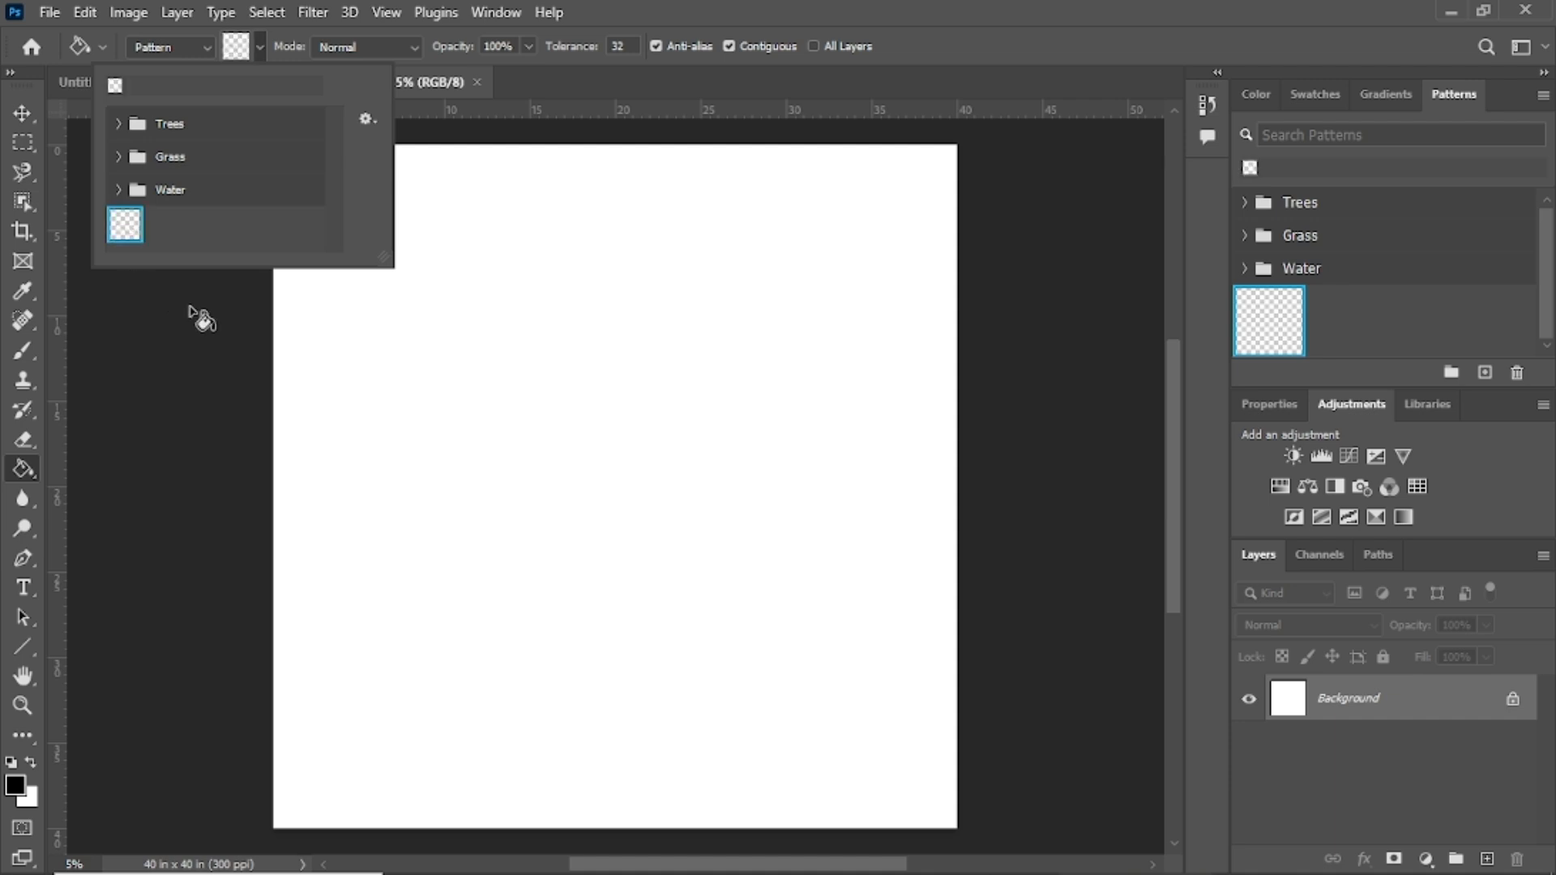
click(559, 402)
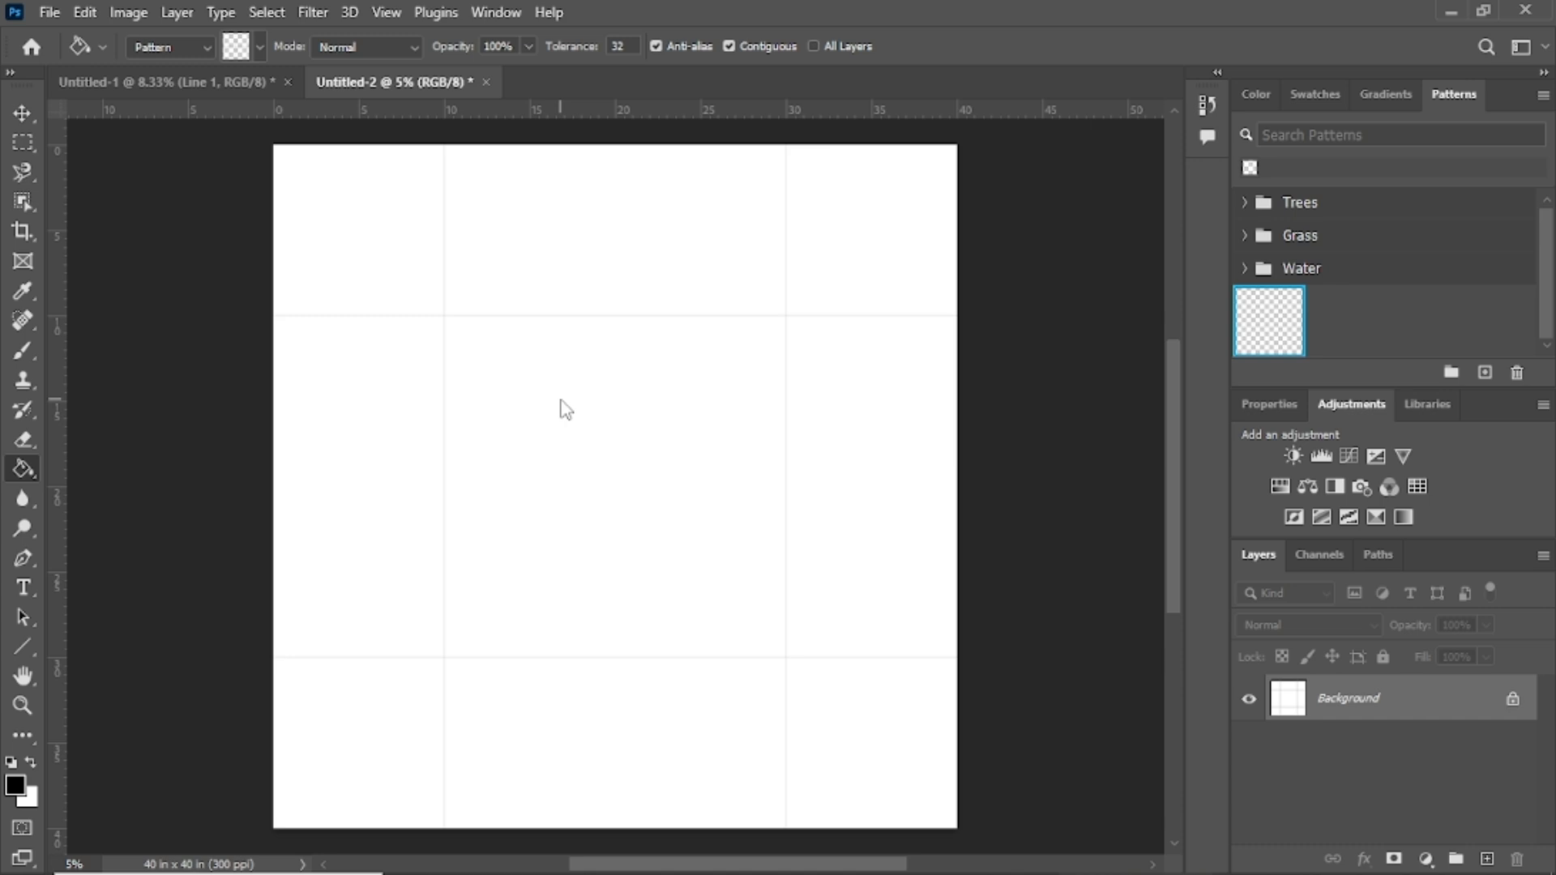
scroll(564, 409, down, 1)
scroll(565, 410, up, 1)
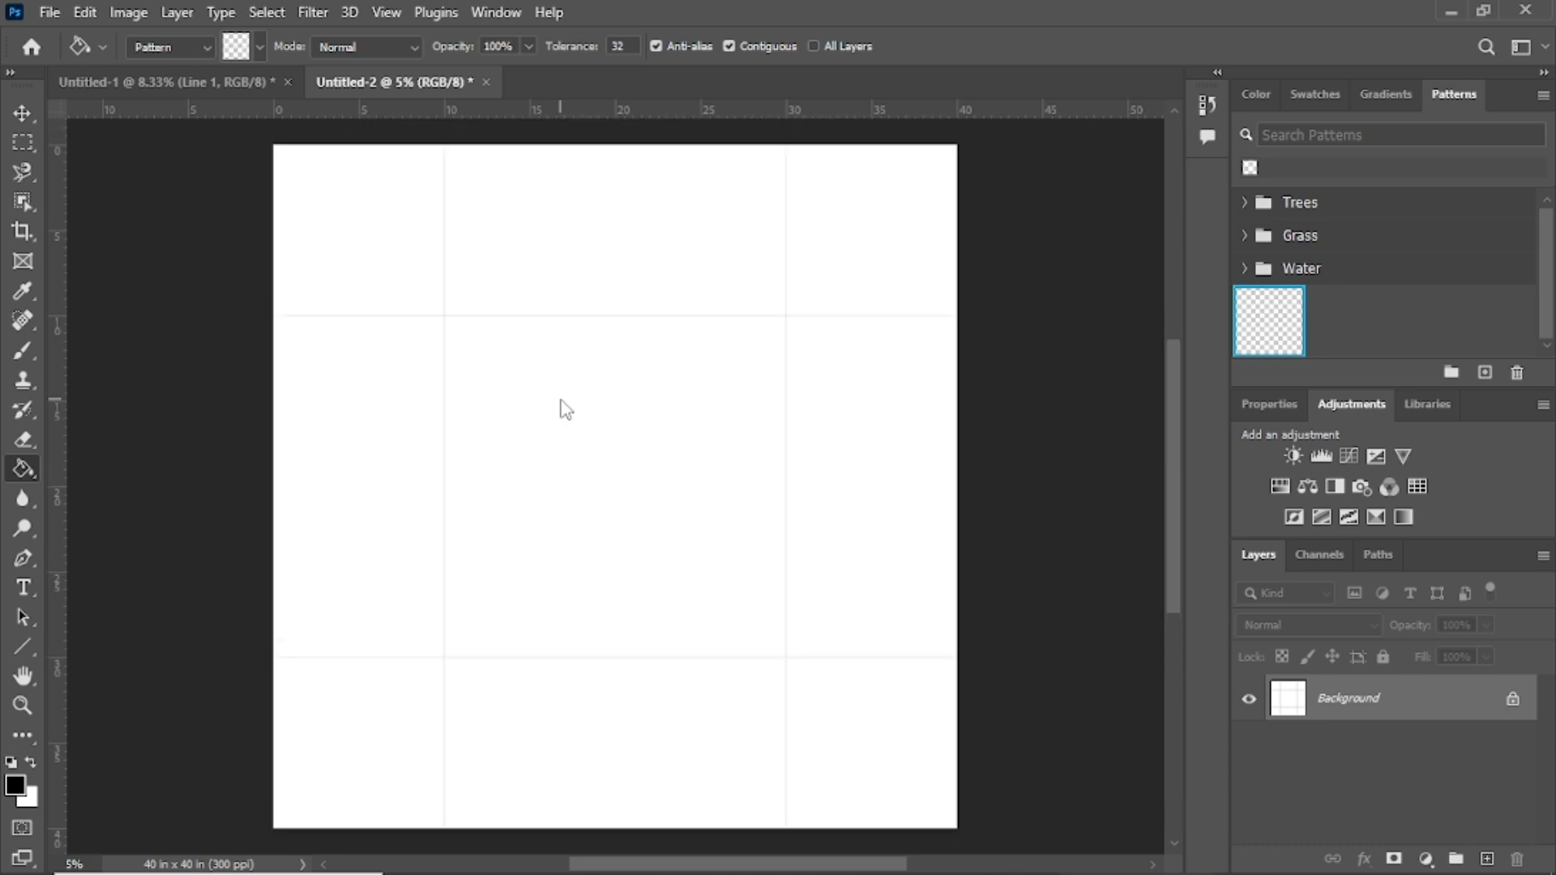